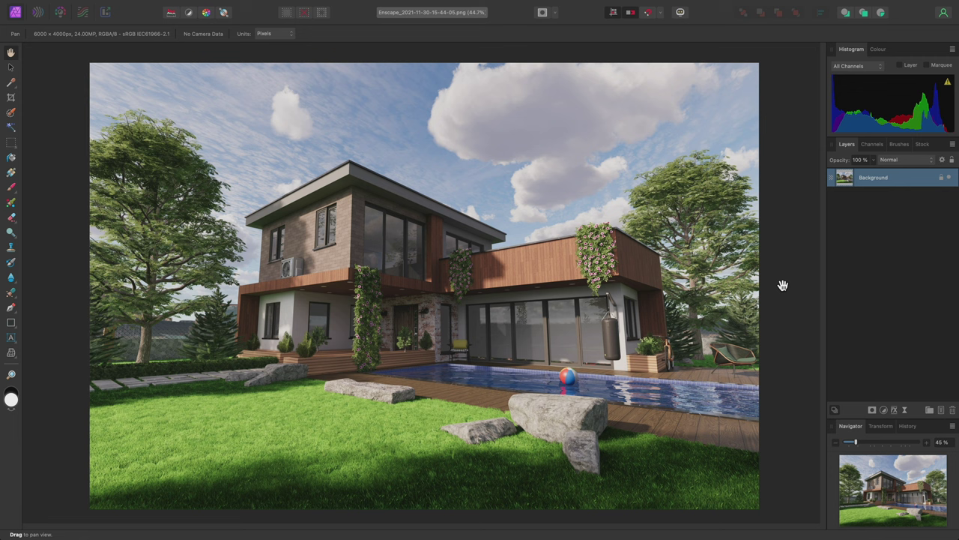
- Add a Curves adjustment with an S-curve: shadows pulled down, highlights lifted for more contrast
key(super+m)
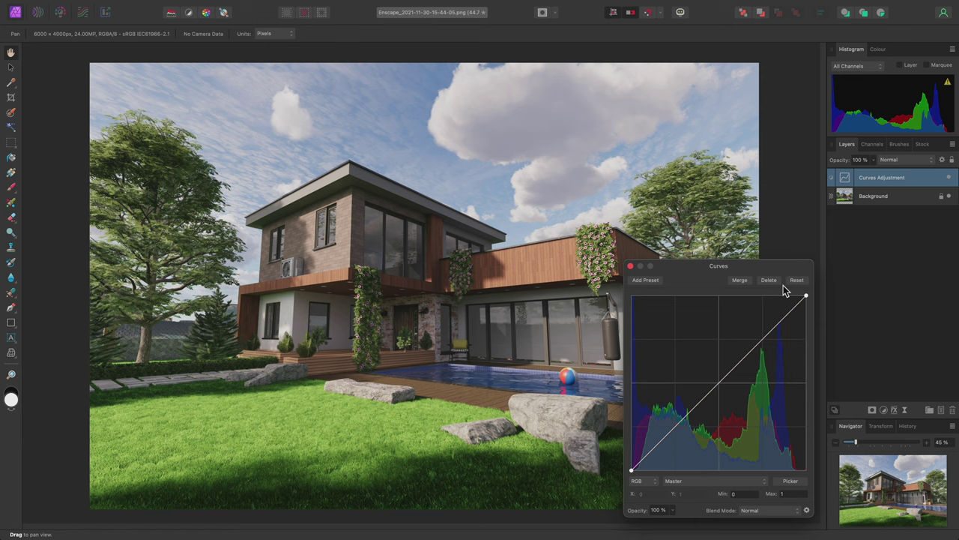
click(203, 6)
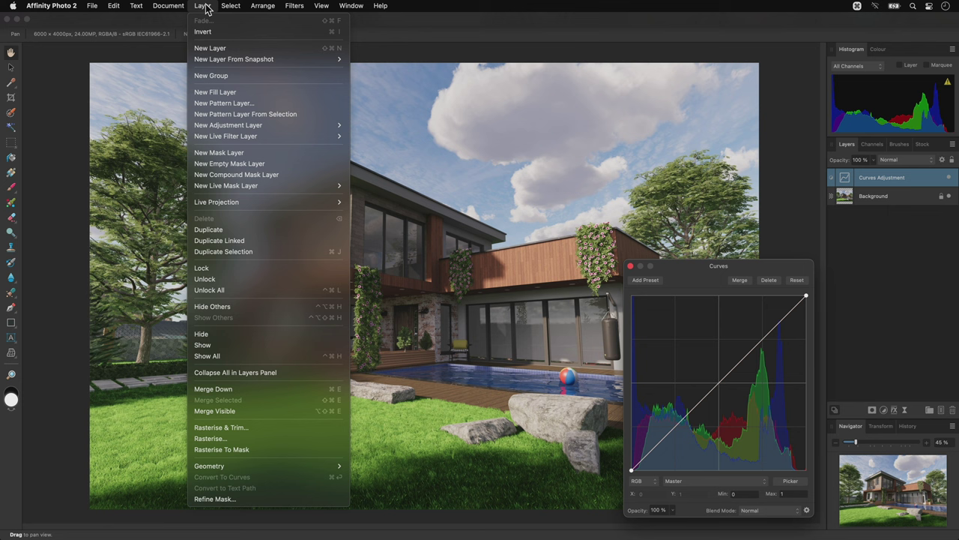
mouse_move(257, 125)
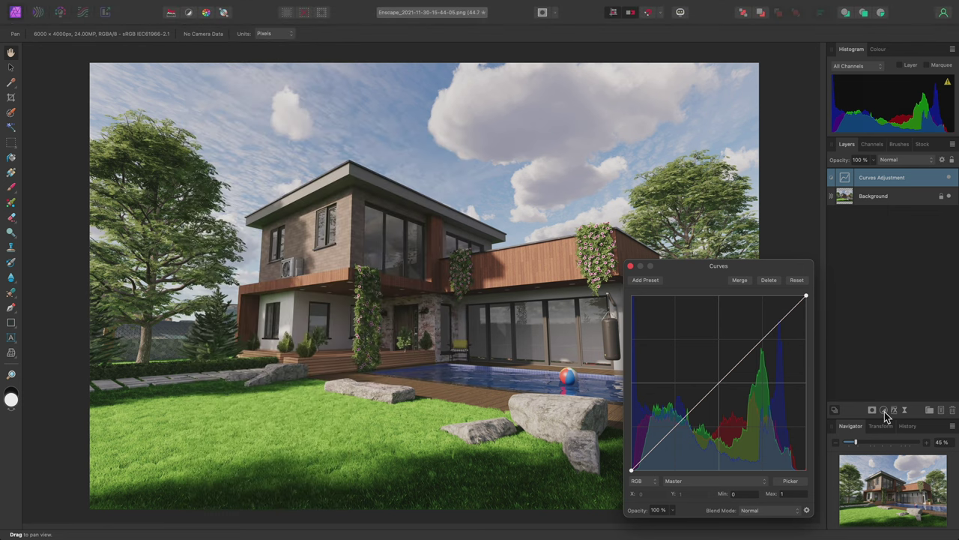
click(884, 410)
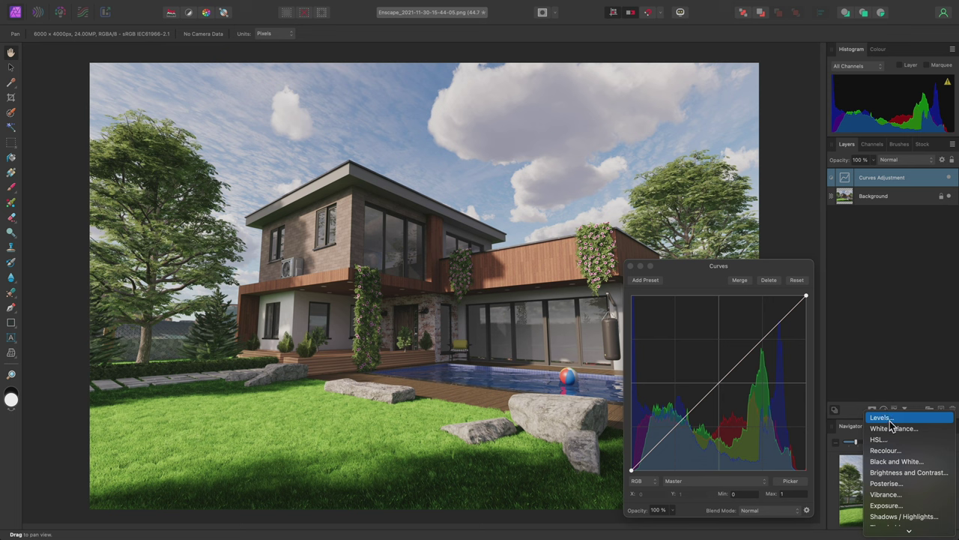
click(767, 280)
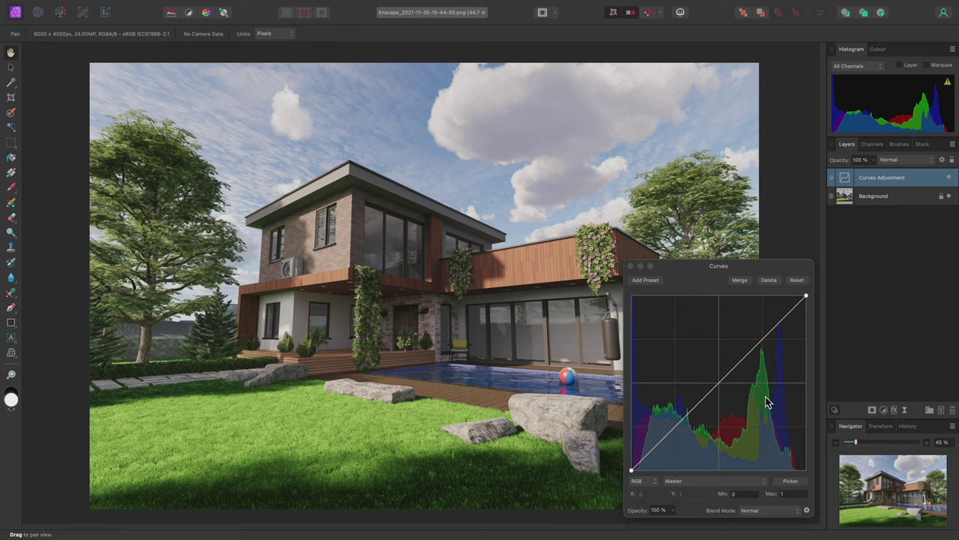
drag(683, 426, 677, 437)
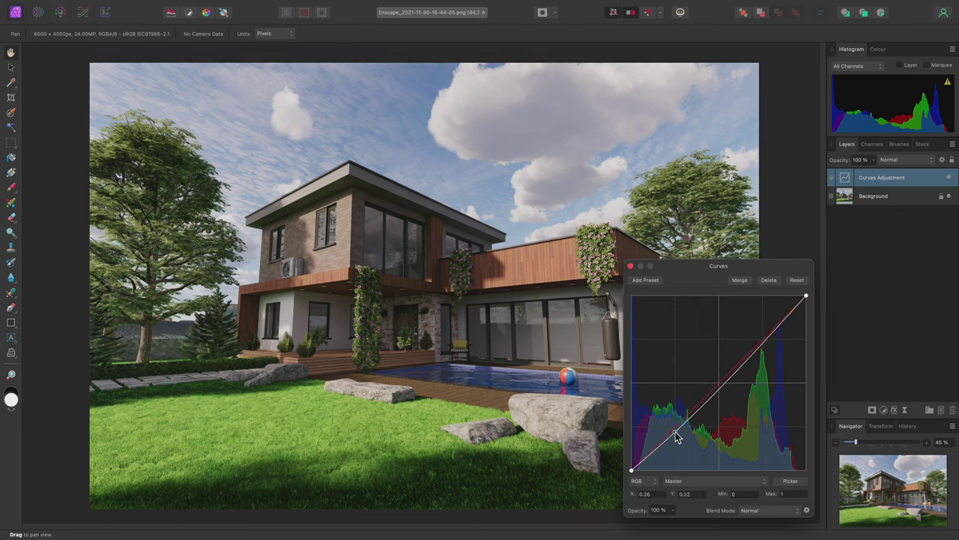
drag(753, 356, 754, 334)
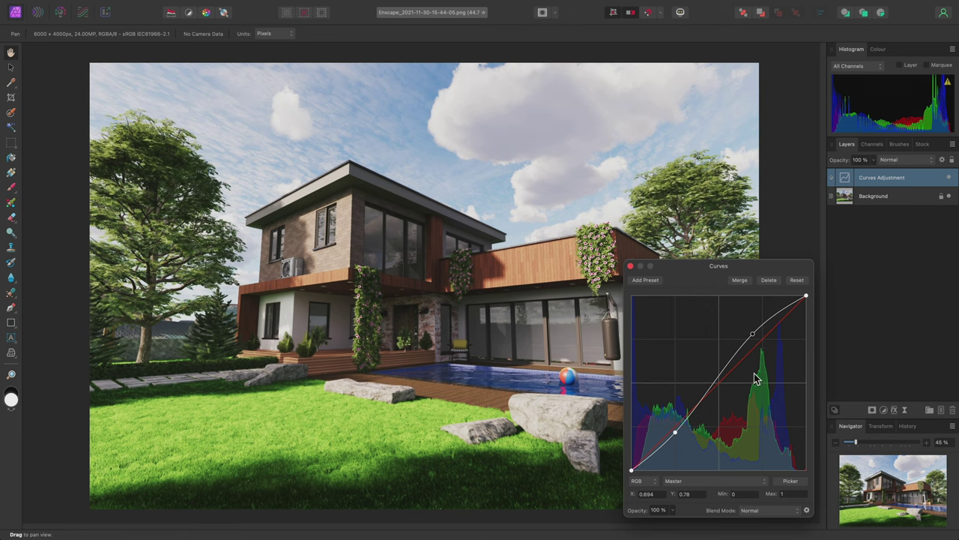
click(630, 266)
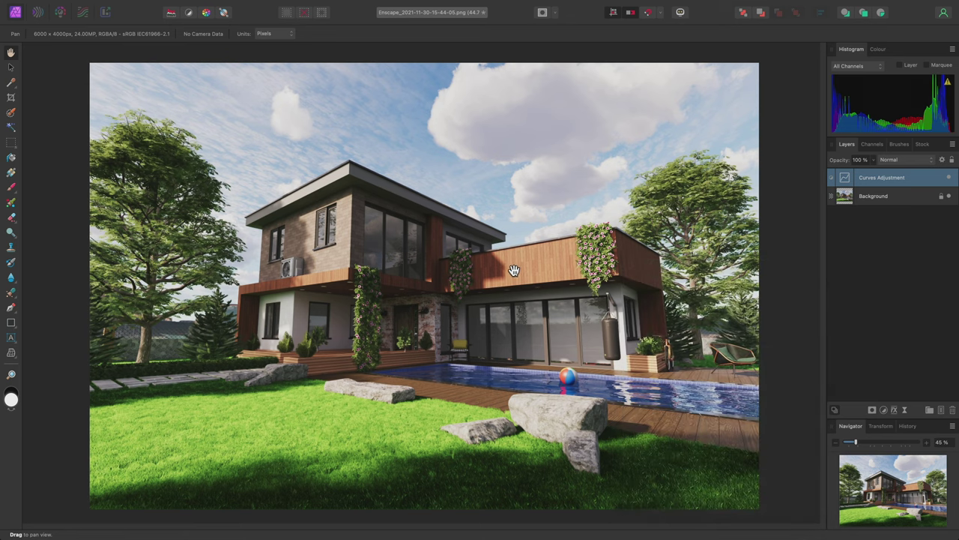
key(super+Tab)
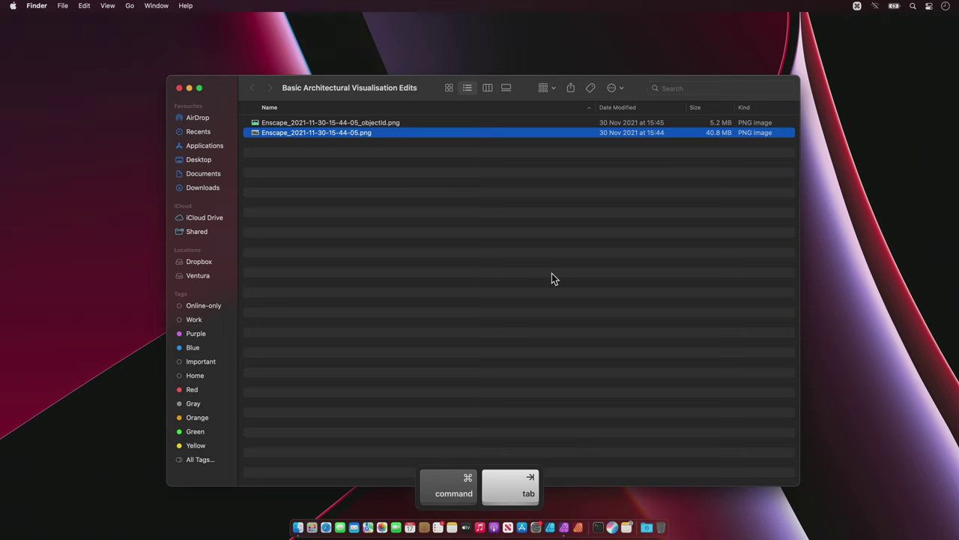
click(376, 123)
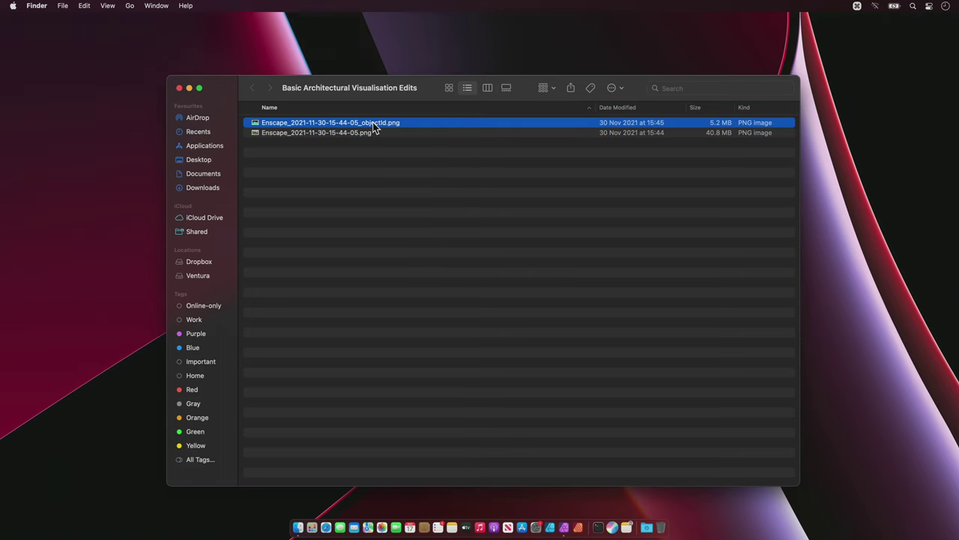
drag(376, 124, 491, 274)
key(super+Tab)
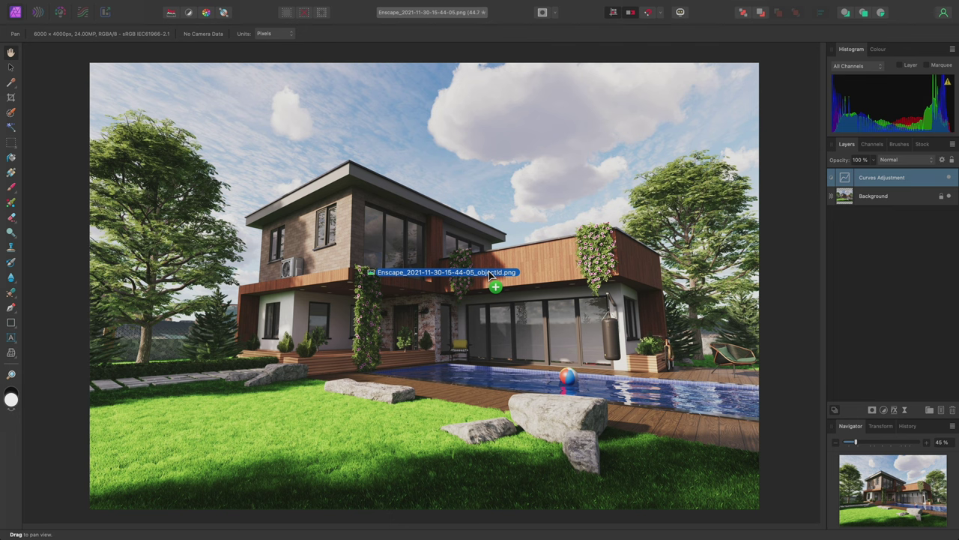
- Drop the objectId PNG in as a layer and align it flush over the house render
drag(489, 275, 502, 260)
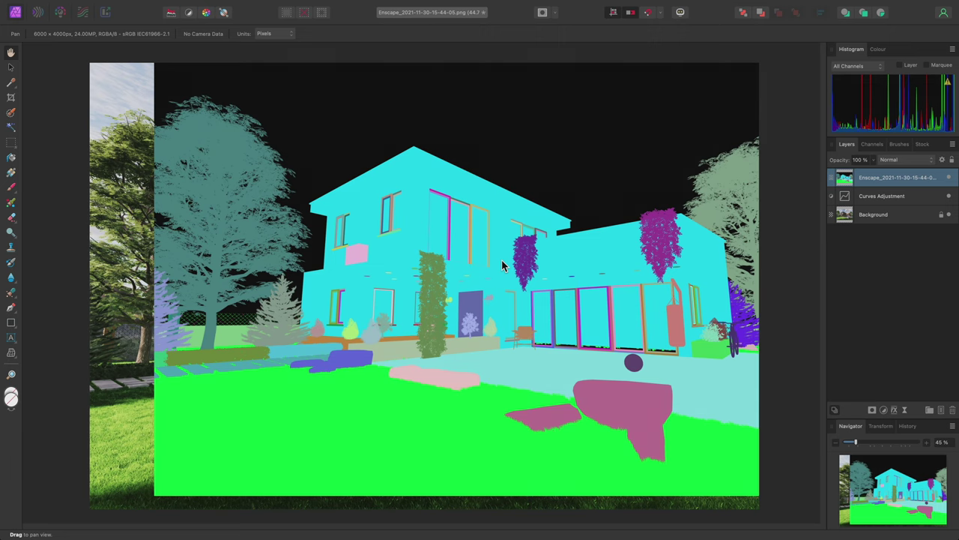
key(v)
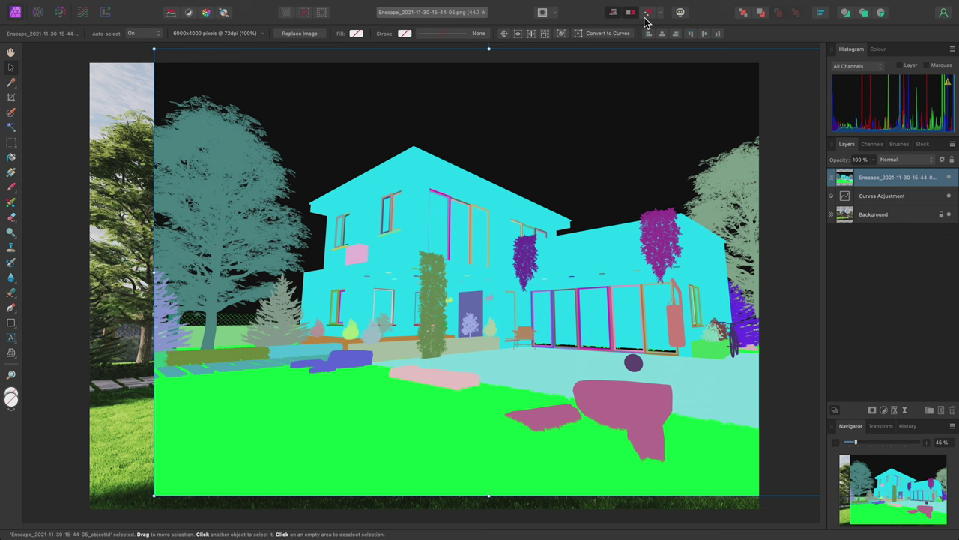
drag(615, 118, 554, 122)
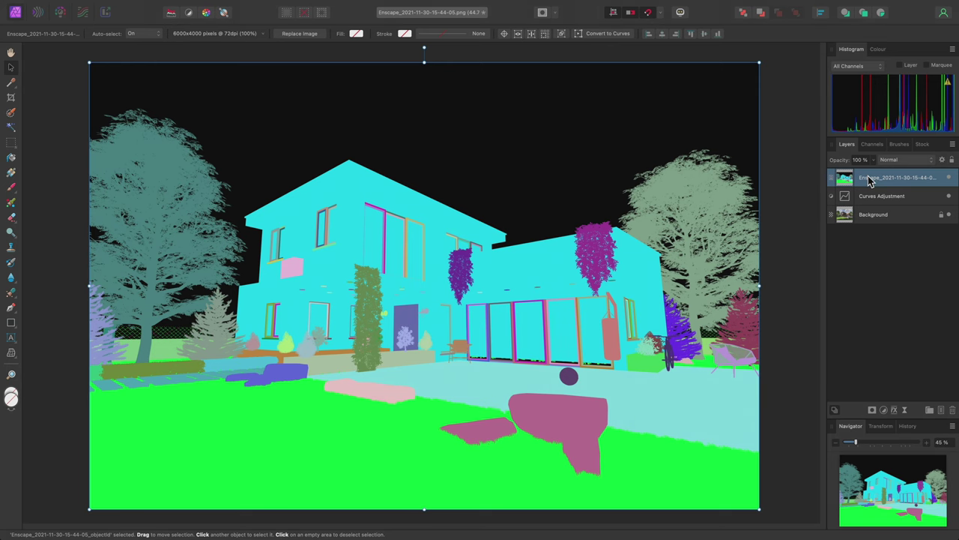
- Send the objectId layer beneath the Background and solo it to show only the colour-ID map
mouse_move(870, 180)
mouse_down()
mouse_move(867, 226)
mouse_move(871, 186)
mouse_up()
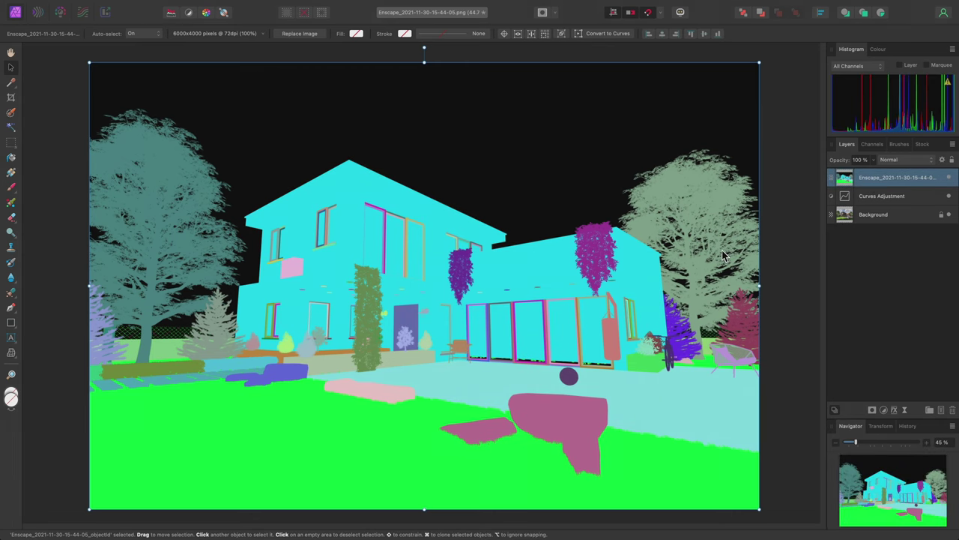
key(shift+super+bracketleft)
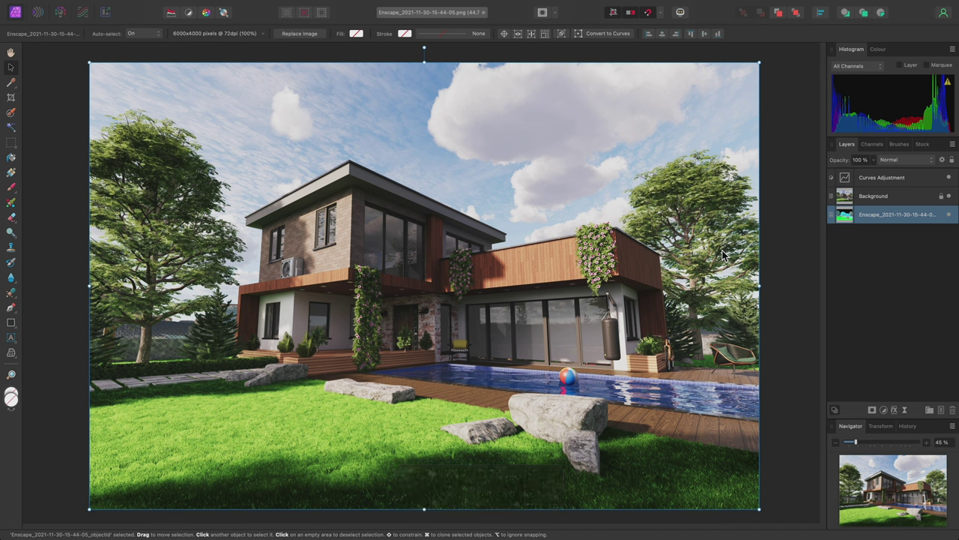
click(867, 196)
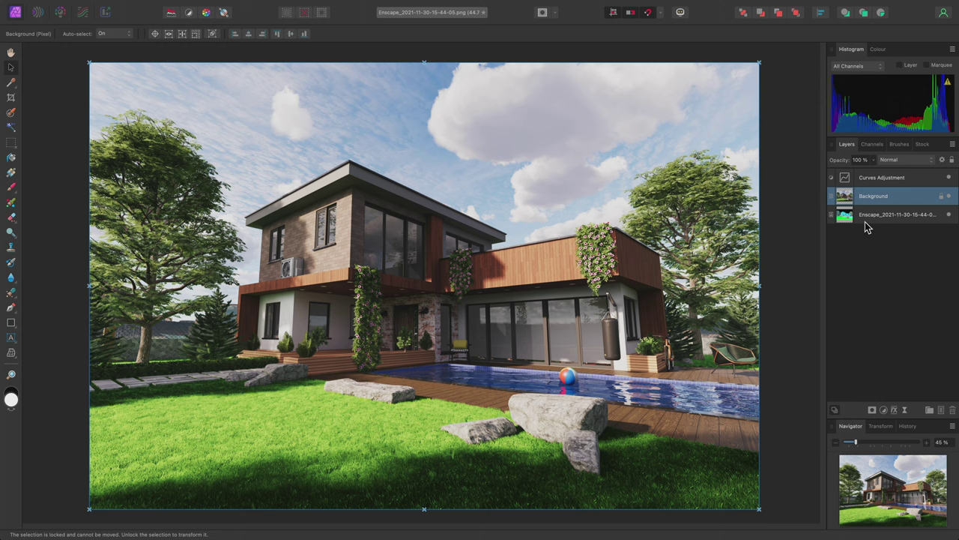
alt+click(870, 218)
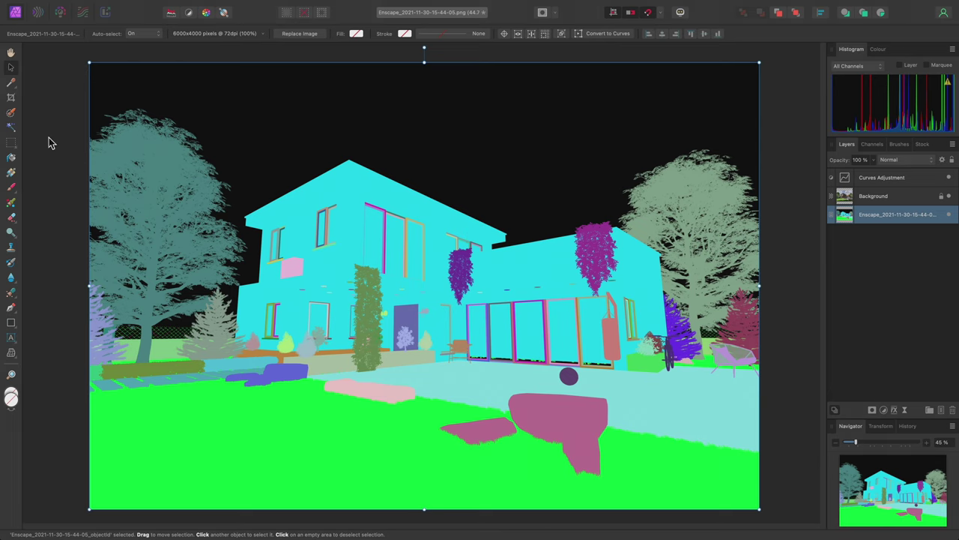
- Choose the Flood Select tool in Add mode and zoom in on the magenta rocks
click(11, 131)
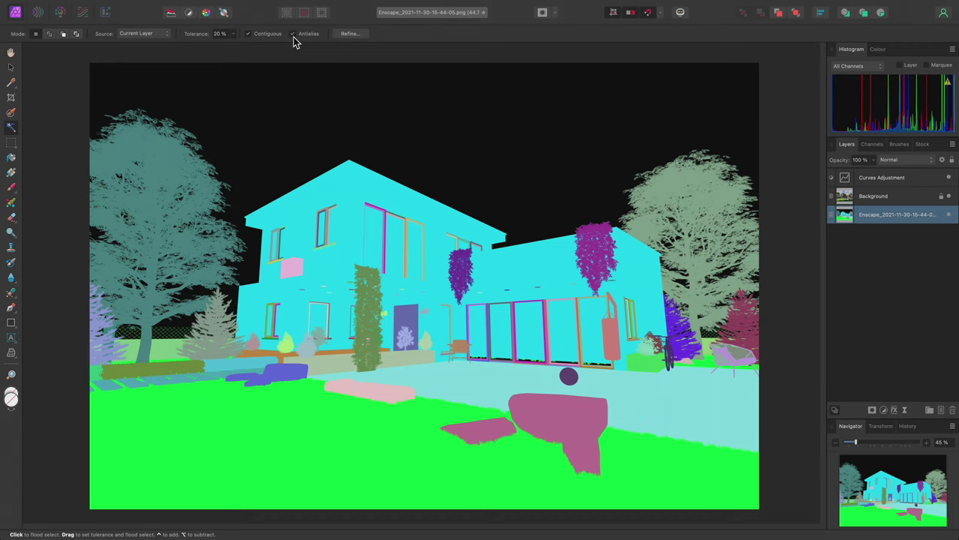
click(52, 34)
alt+scroll(545, 442, up, 8)
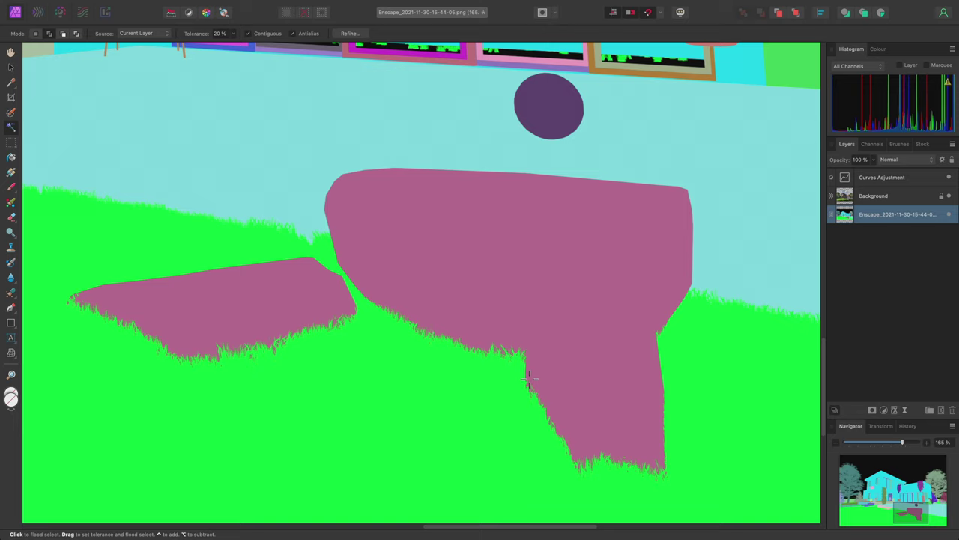
- Flood-select the large magenta rock areas and add the pink rock
click(558, 300)
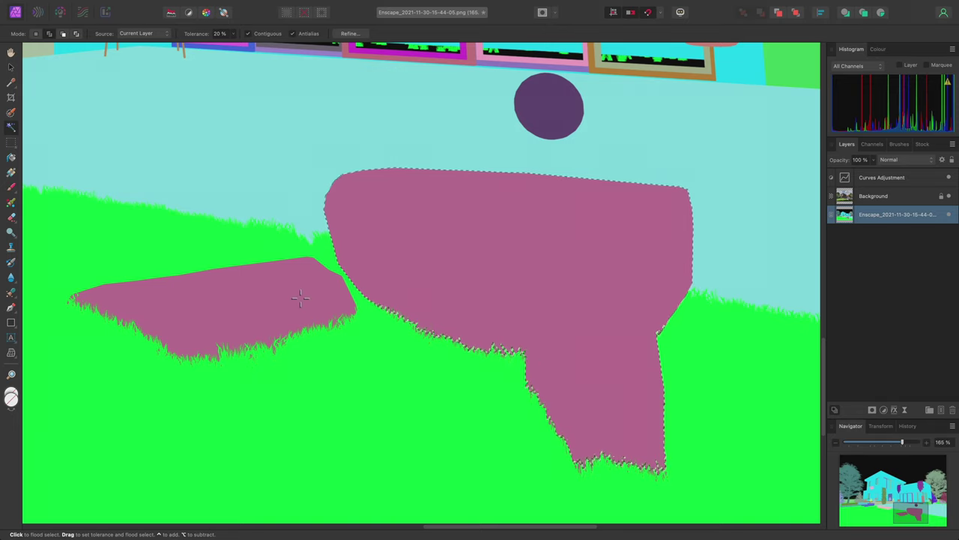
scroll(287, 296, left, 10)
scroll(287, 296, up, 3)
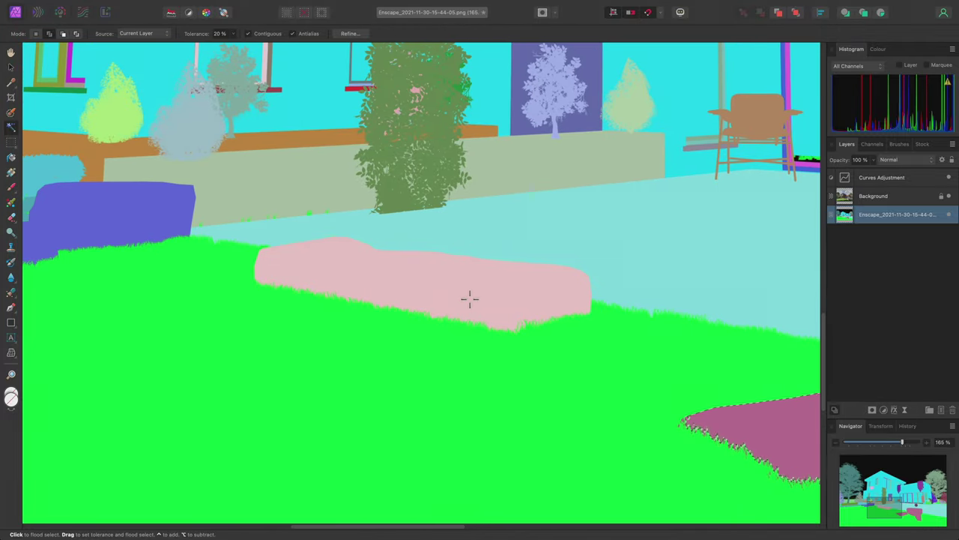
click(466, 297)
scroll(466, 296, left, 10)
scroll(466, 285, up, 3)
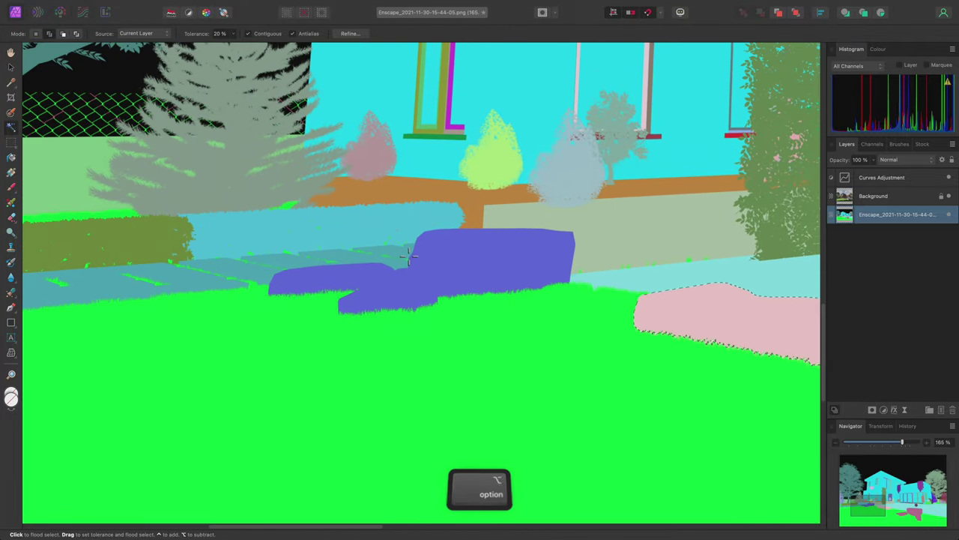
scroll(466, 260, up, 2)
- Add the blue rock, undoing the path overspill and reselecting it at 12% tolerance
click(466, 260)
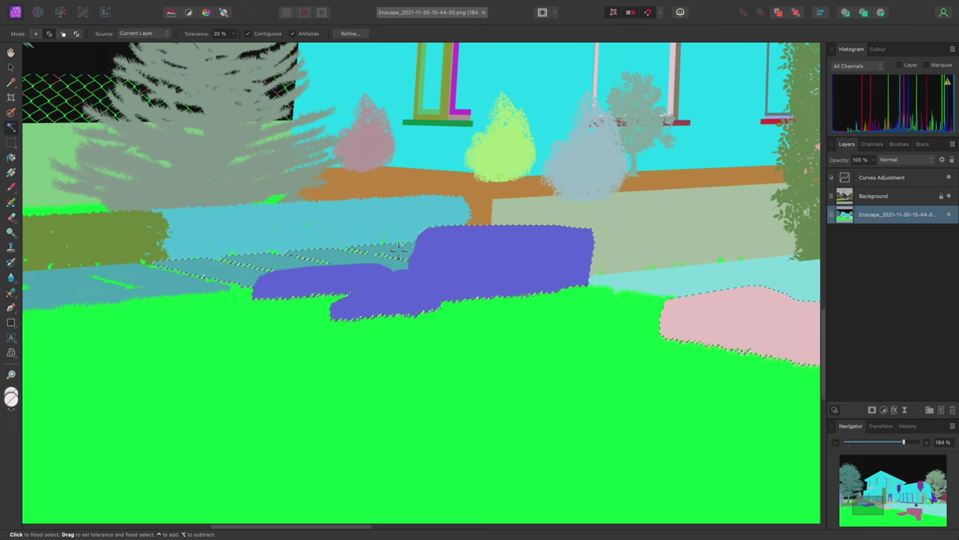
key(super+z)
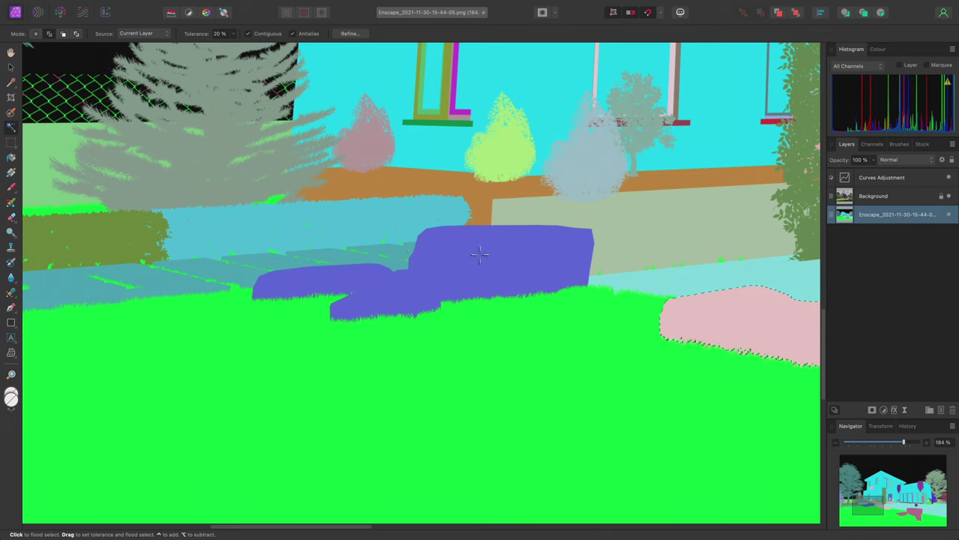
drag(480, 255, 560, 257)
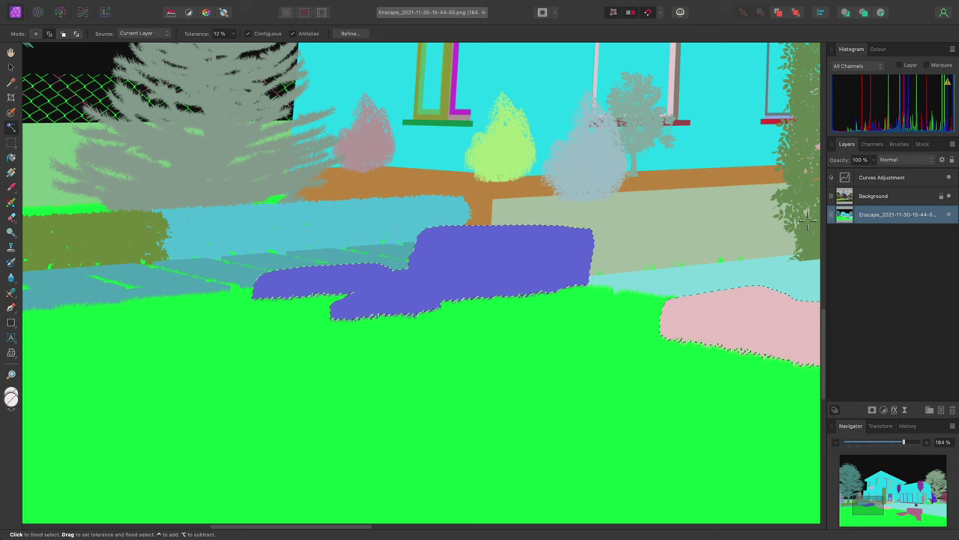
- Add a rock-masked Curves adjustment, drag two points below the diagonal to darken, then fit the image
click(879, 179)
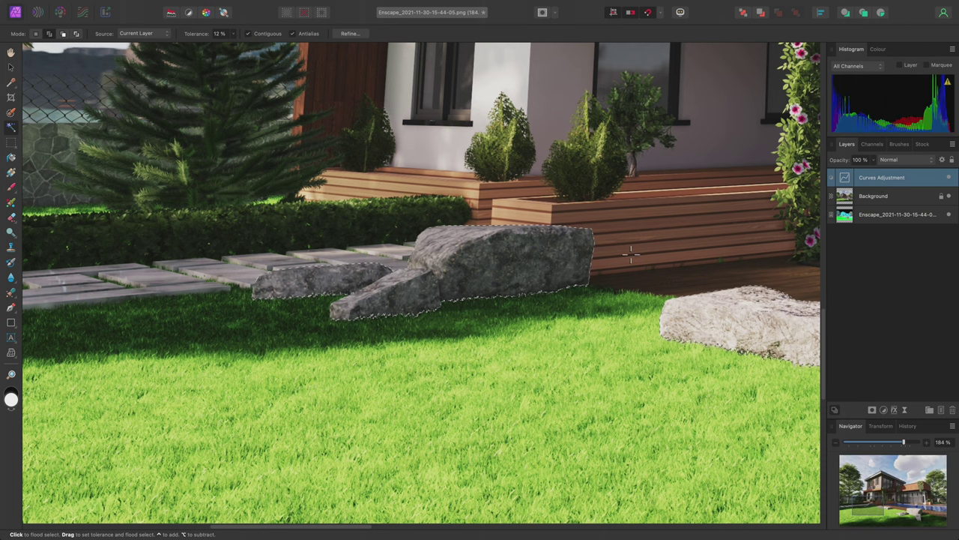
key(super+m)
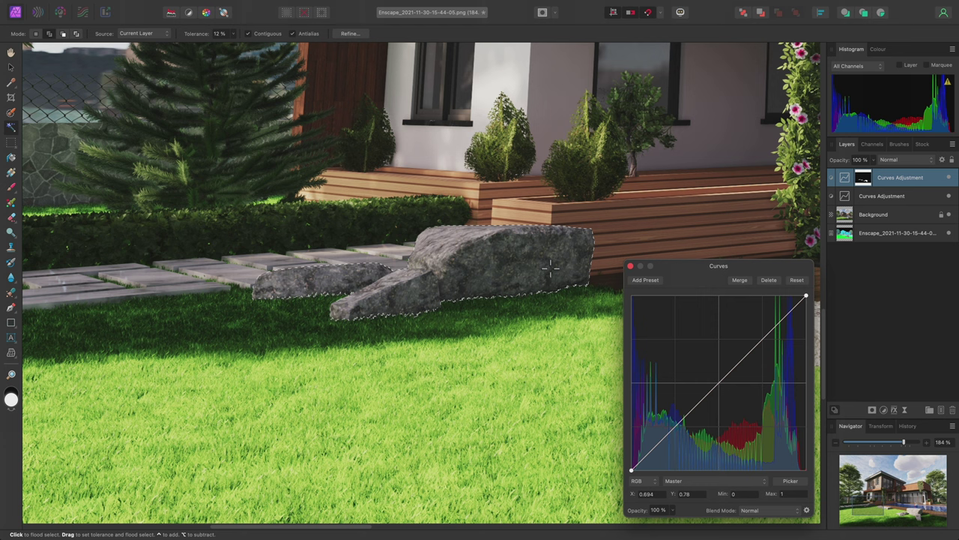
key(super+d)
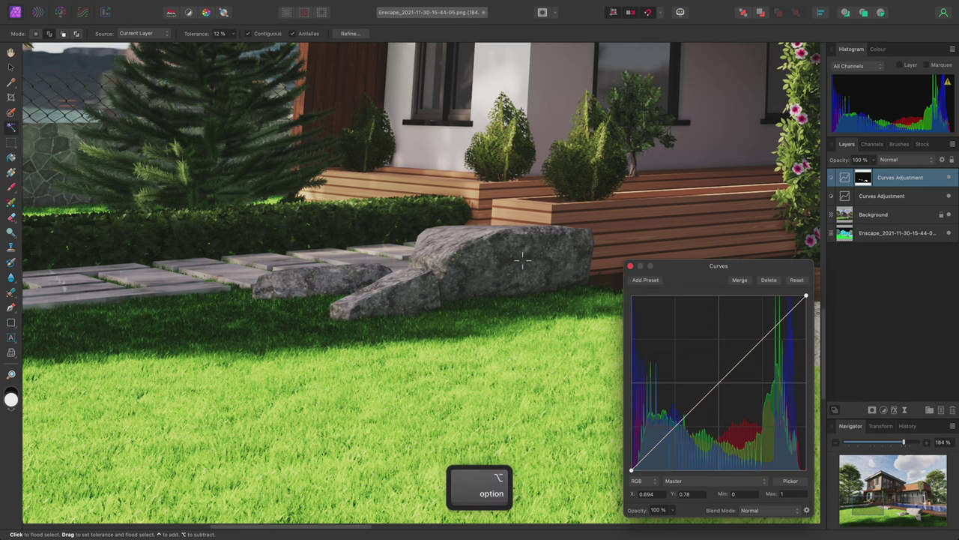
scroll(549, 266, down, 5)
scroll(86, 243, right, 8)
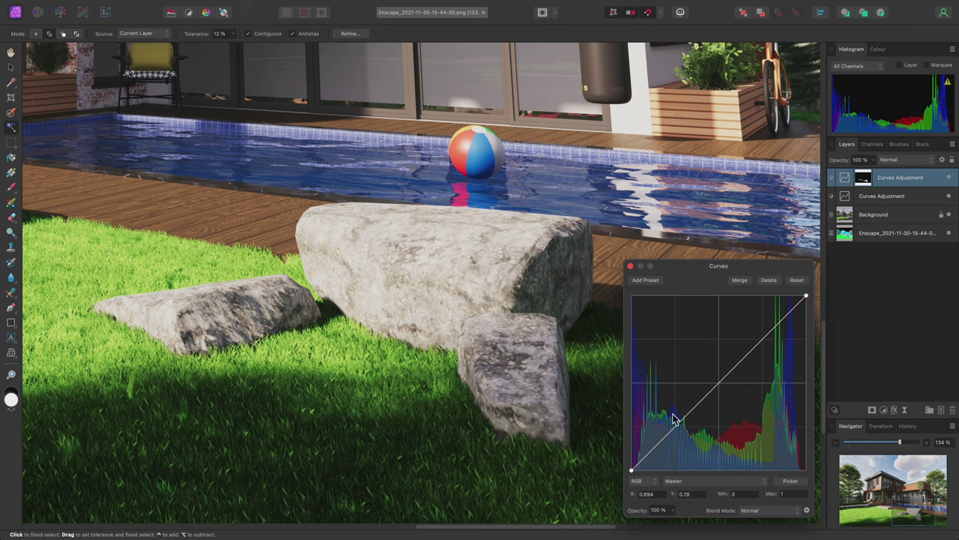
drag(679, 424, 678, 442)
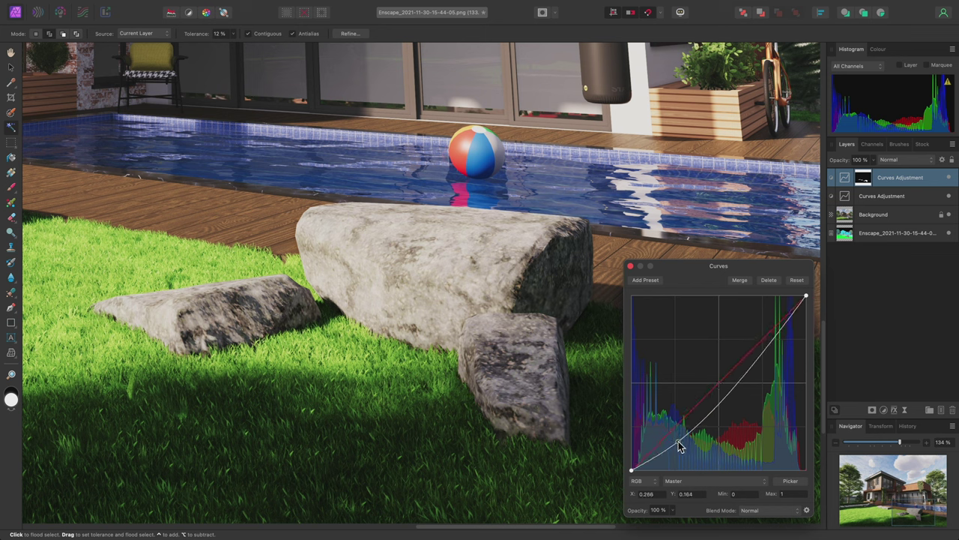
drag(757, 359, 769, 365)
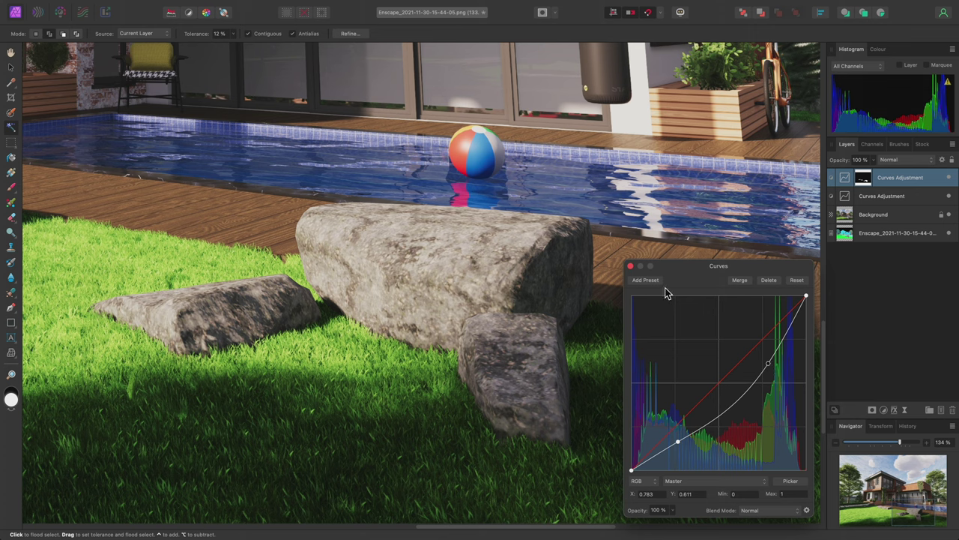
click(631, 267)
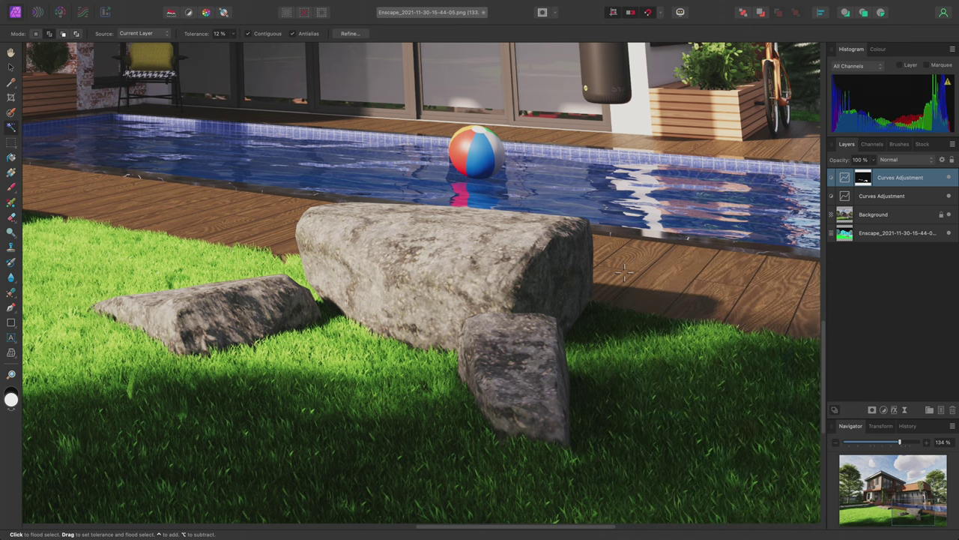
key(super+0)
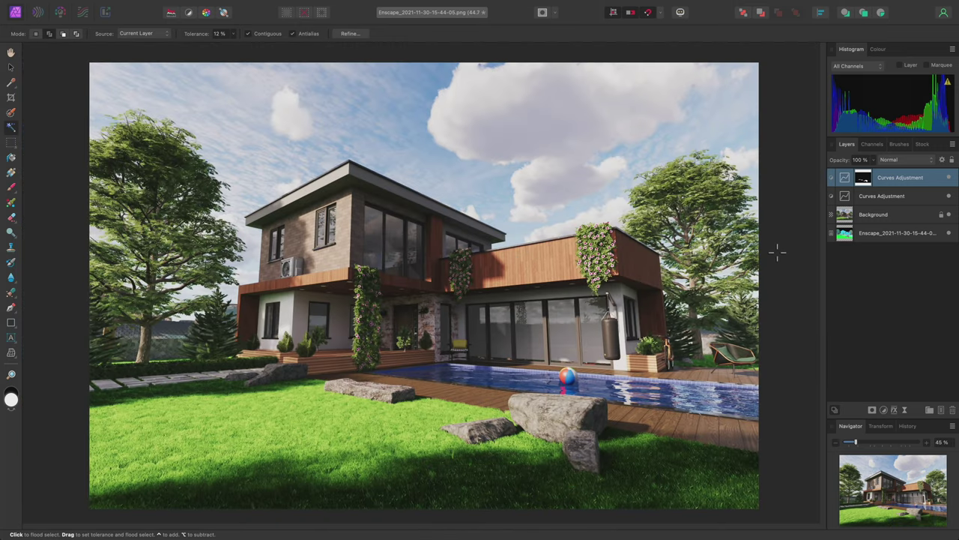
- Solo the ID map, set tolerance to 1% and flood-select all cyan areas non-contiguously
alt+click(879, 235)
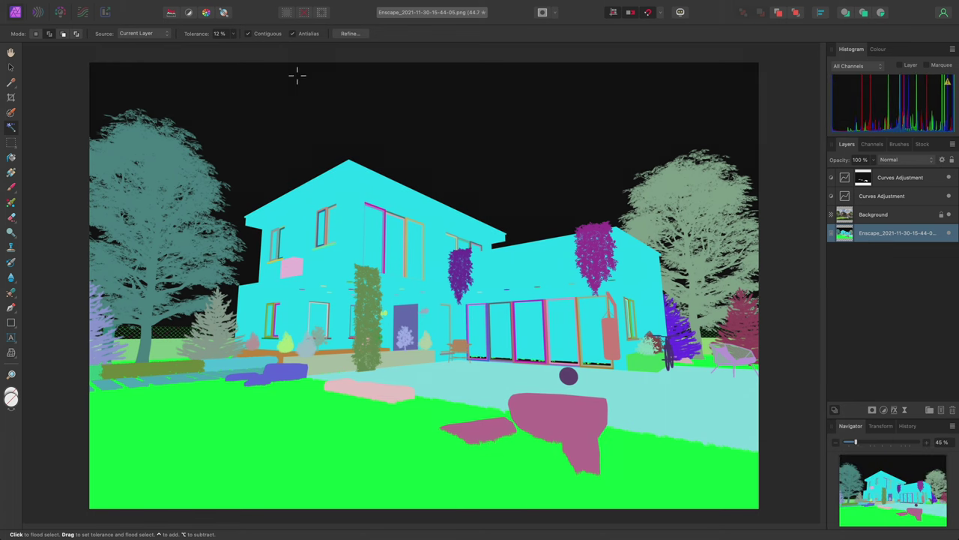
click(219, 33)
text(1)
key(Return)
scroll(380, 191, up, 6)
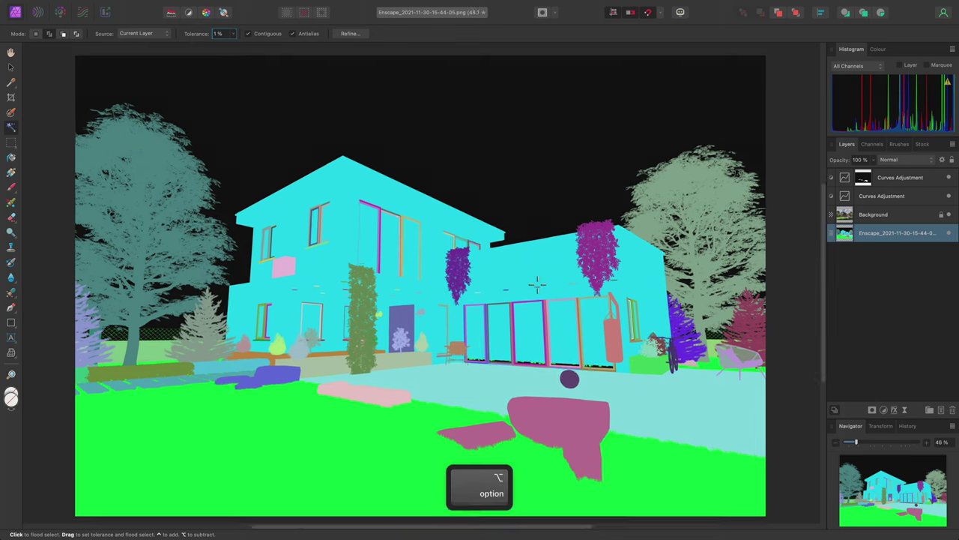
click(490, 238)
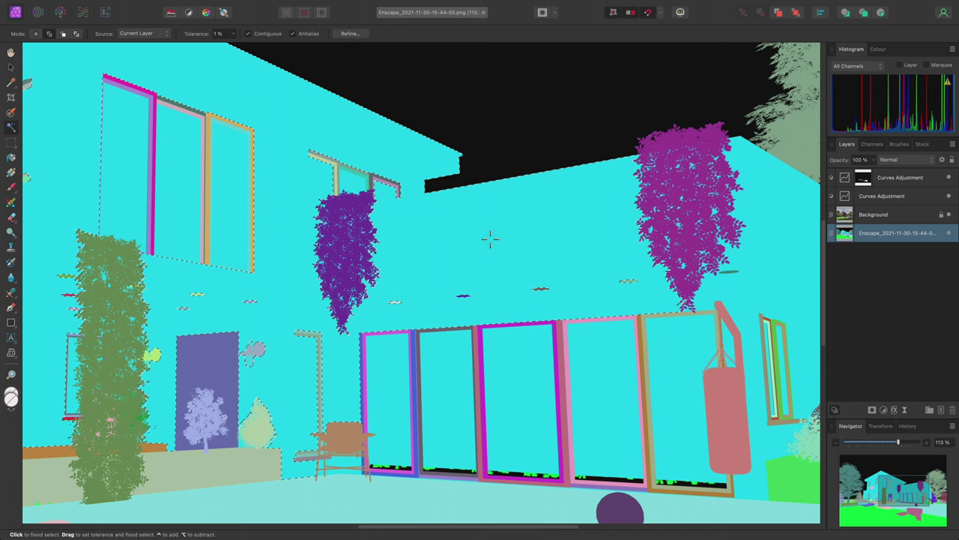
scroll(514, 245, right, 5)
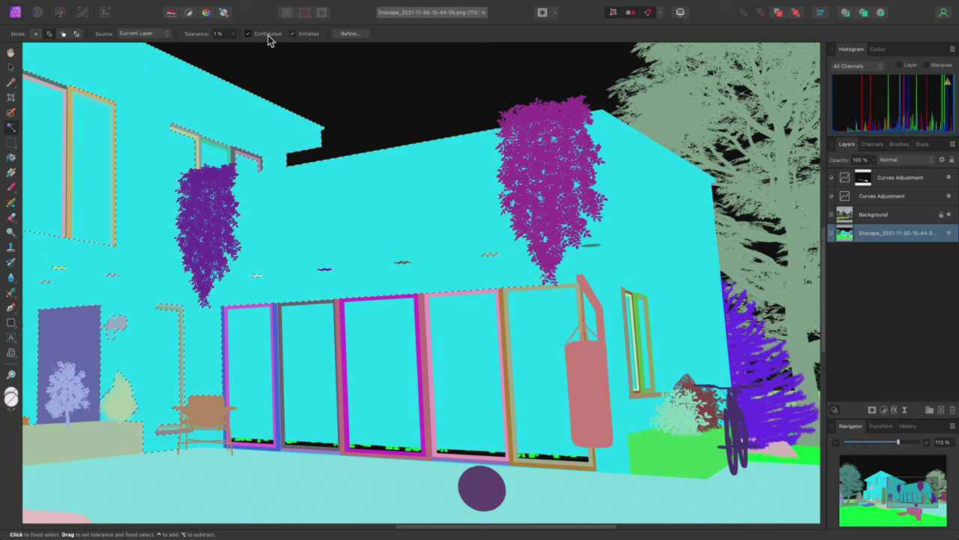
click(391, 211)
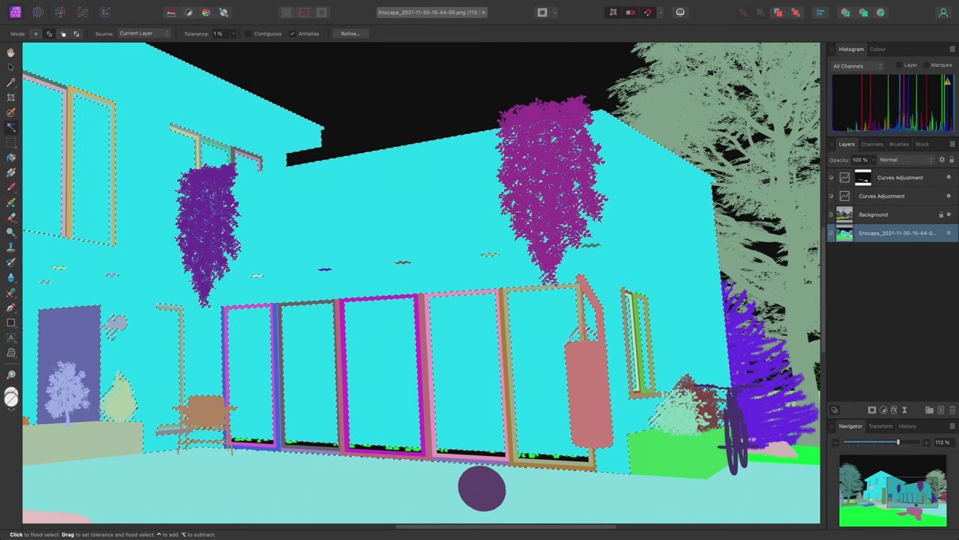
- Add a Curves adjustment masked to the cyan selection and raise the curve to brighten the glass
click(904, 182)
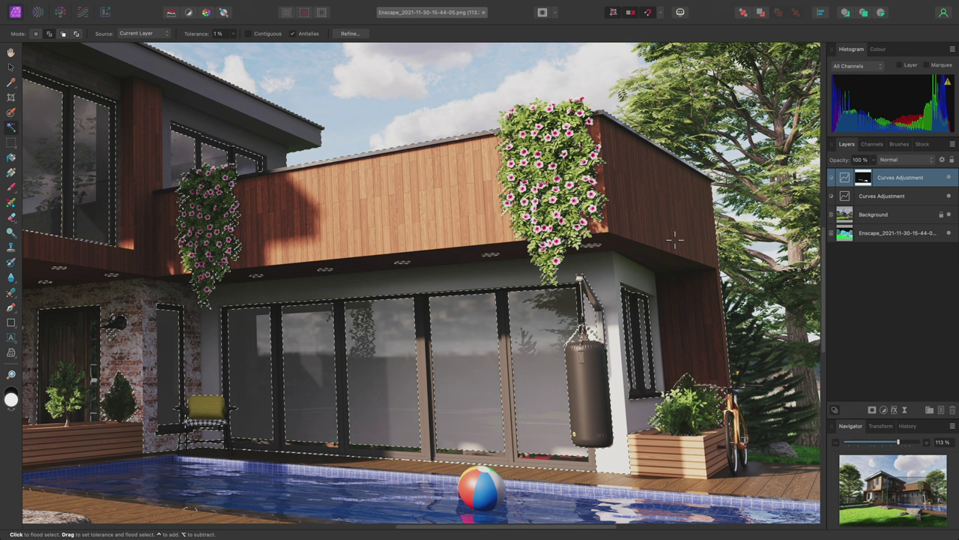
key(super+m)
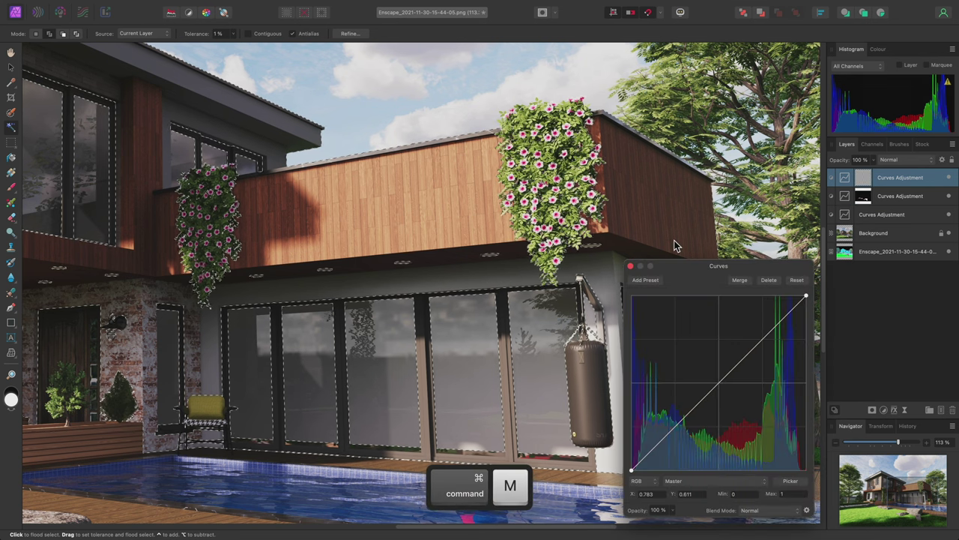
key(super+d)
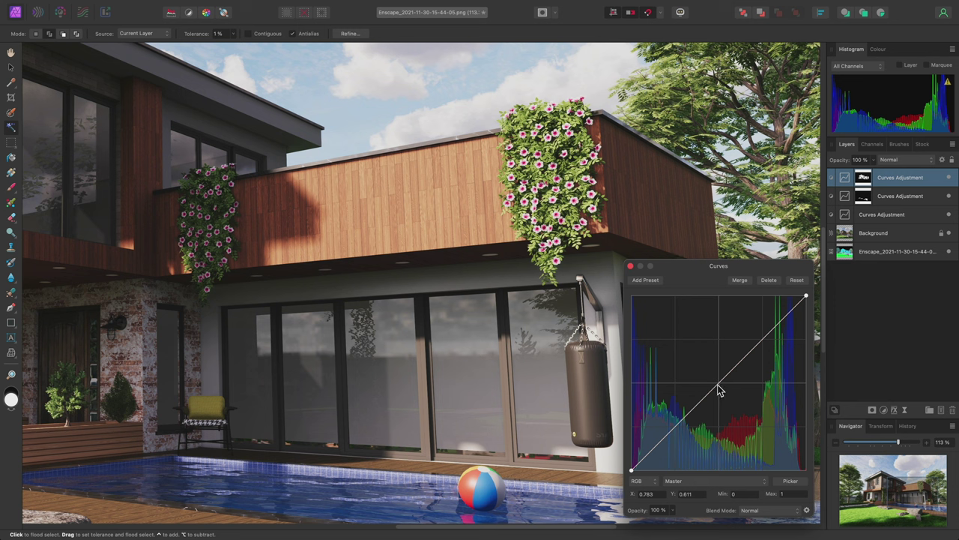
drag(721, 388, 715, 370)
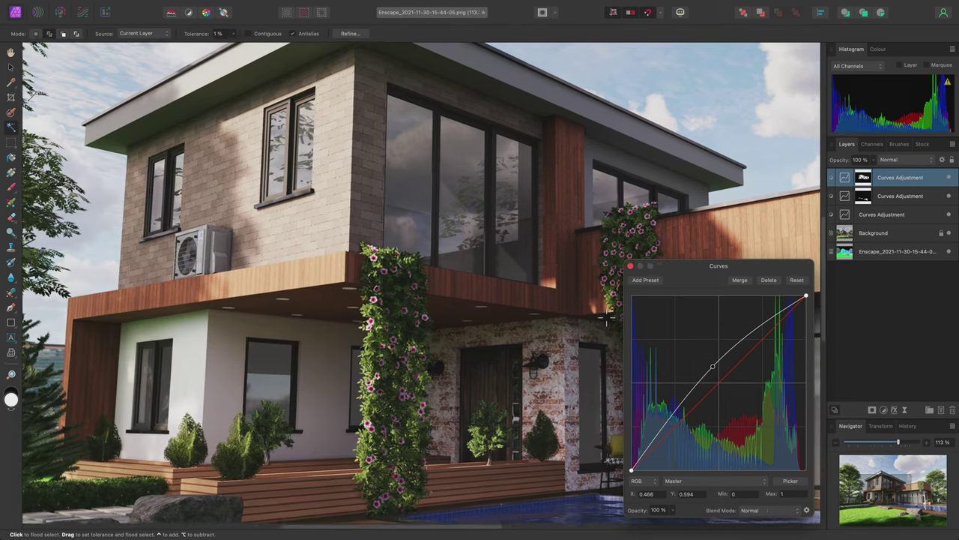
key(super+0)
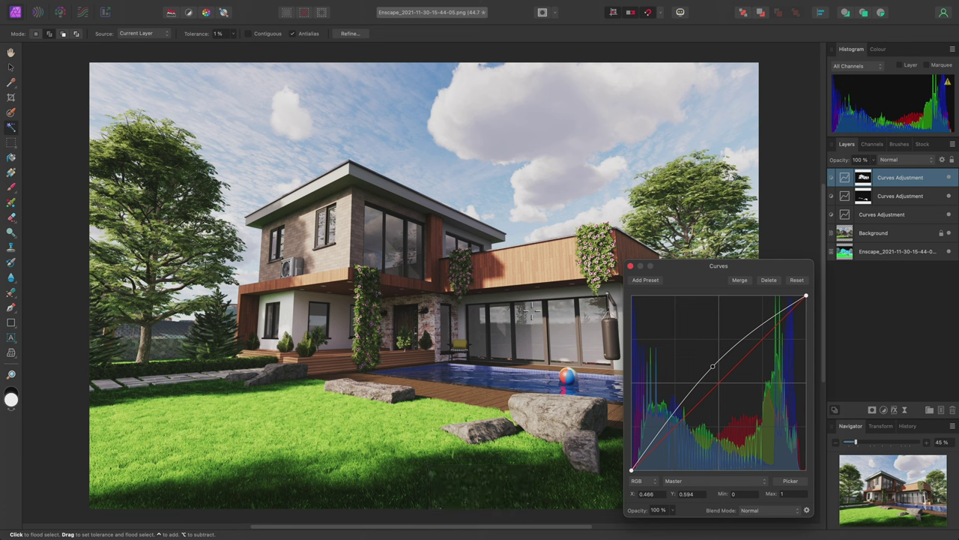
click(631, 267)
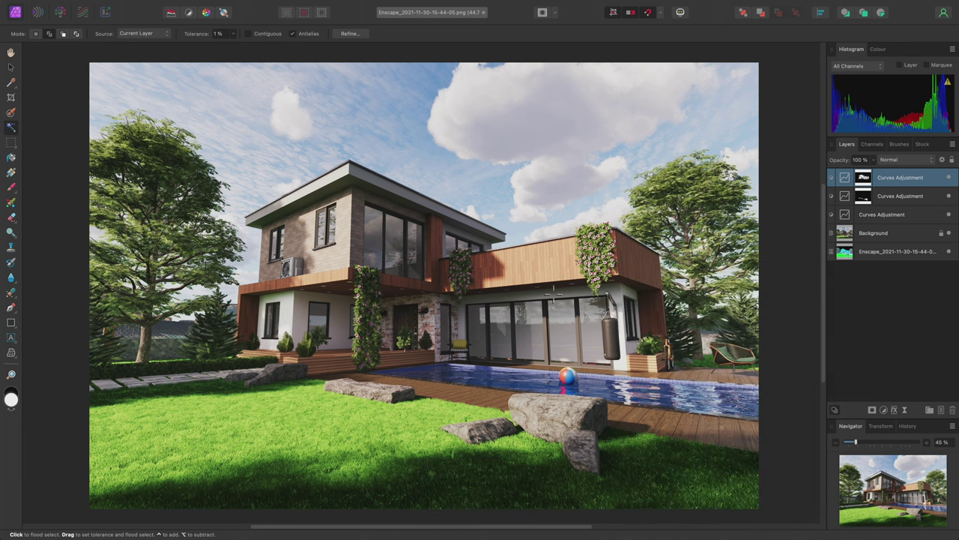
- Switch to the Hand tool and show the Snapshots panel from the Window menu
key(h)
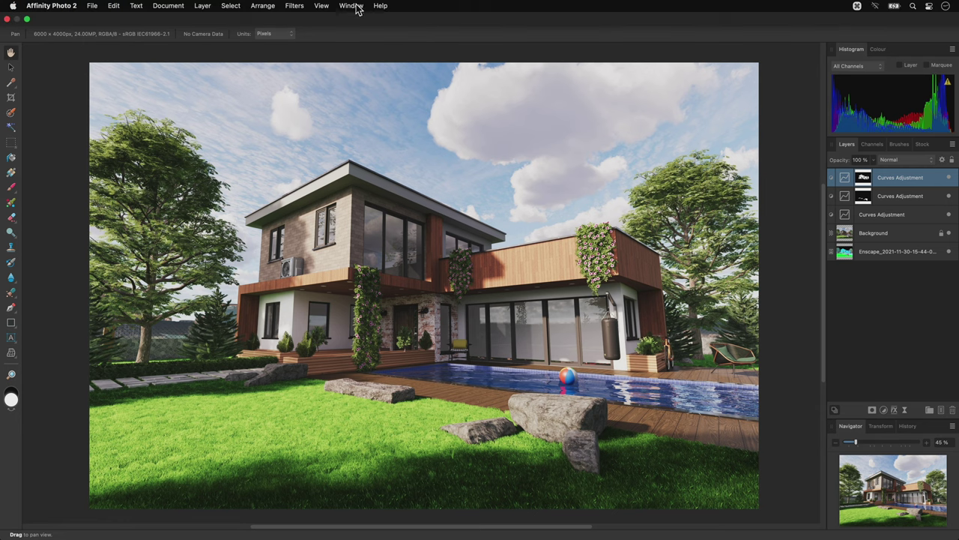
click(352, 6)
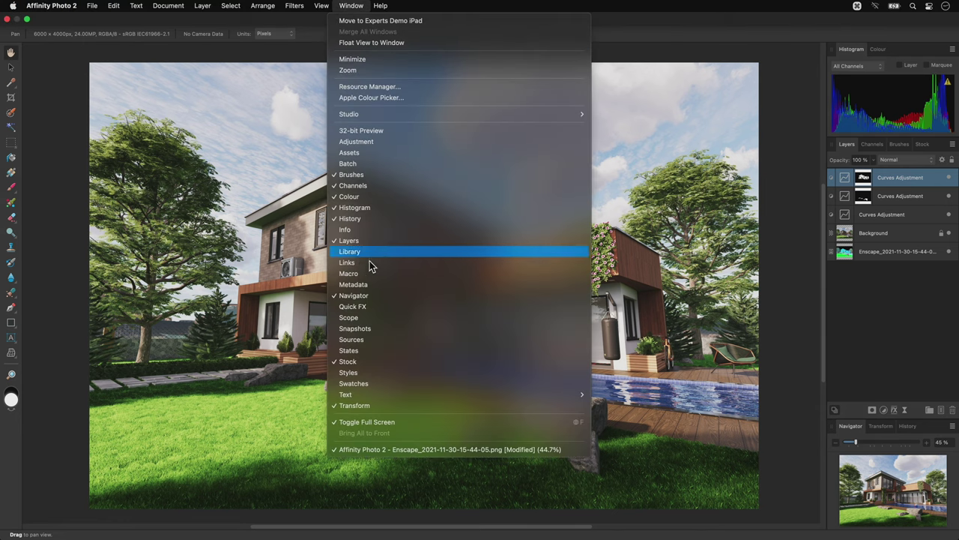
click(374, 332)
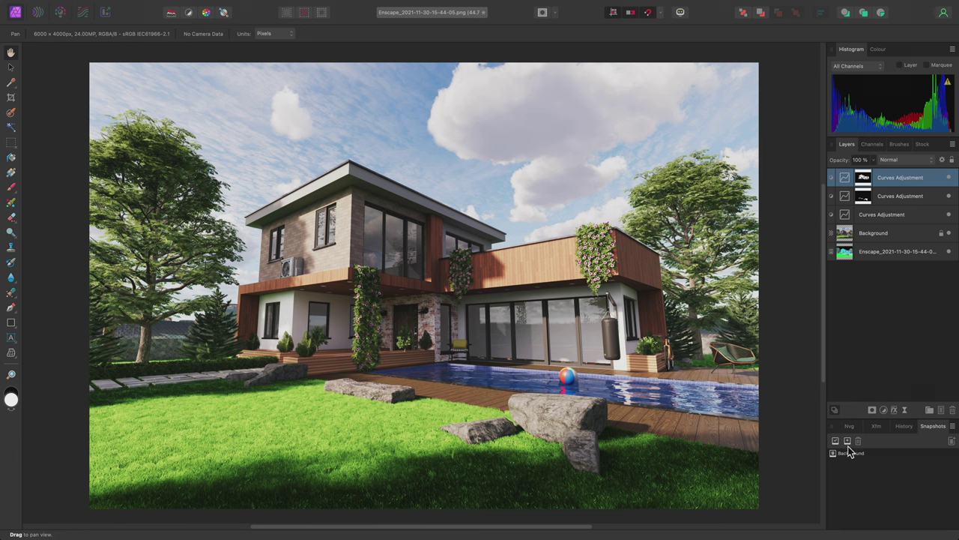
- Save the three-Curves grade as a new document snapshot named 'Summer'
click(848, 441)
text(Summer)
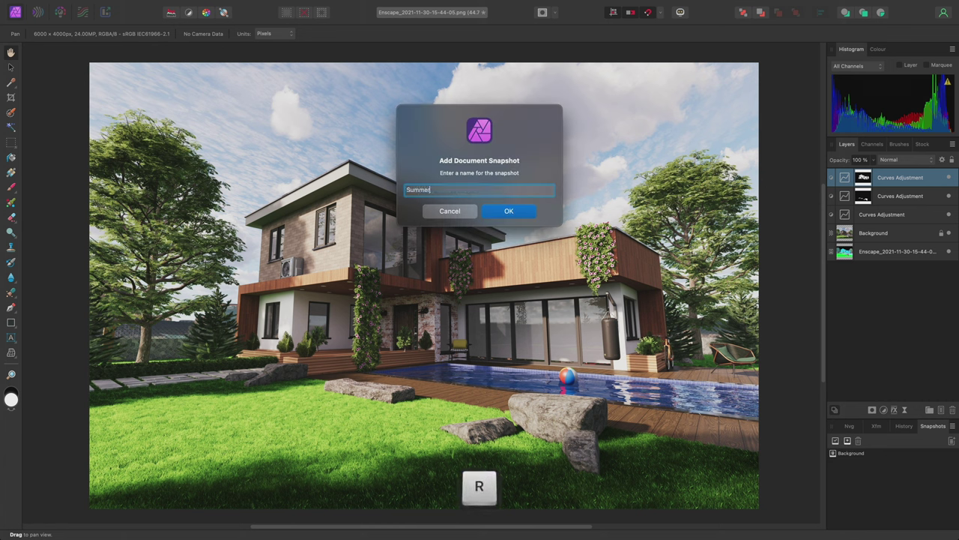
key(Return)
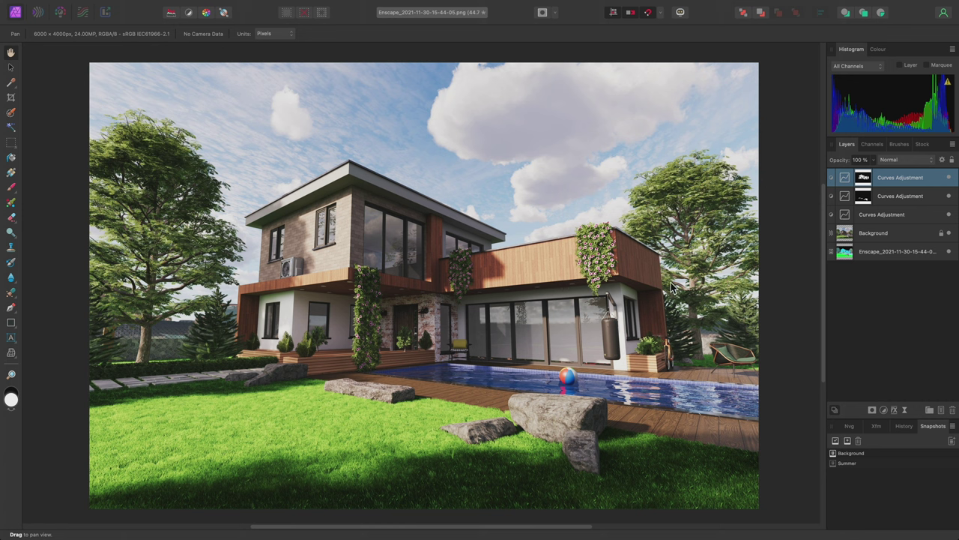
- Select everything except the windows from the top Curves mask and add an HSL Shift adjustment
key(super)
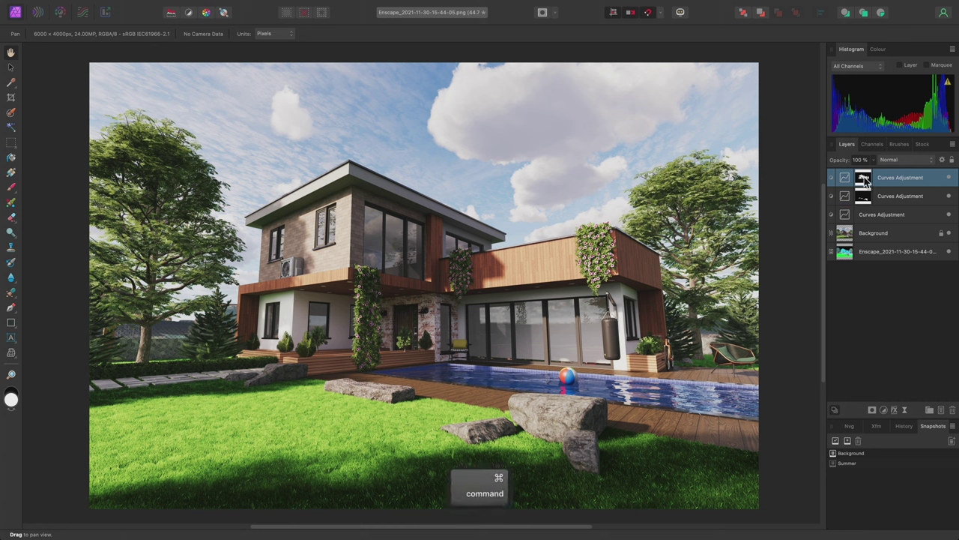
super+click(864, 180)
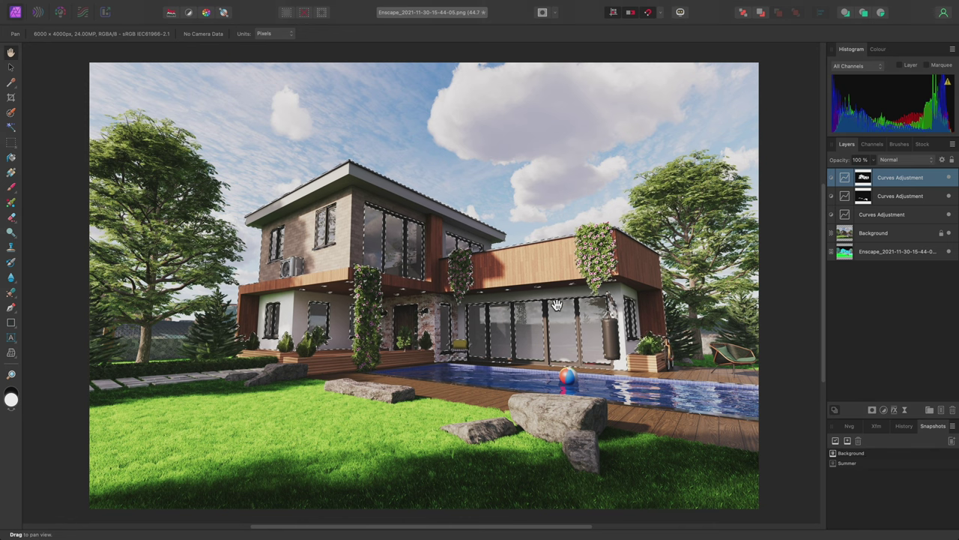
mouse_move(278, 4)
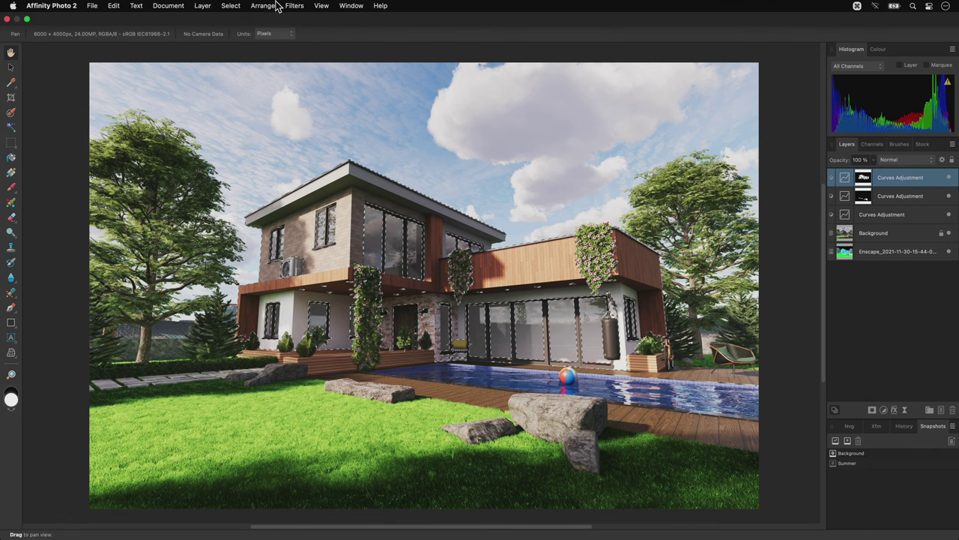
click(231, 6)
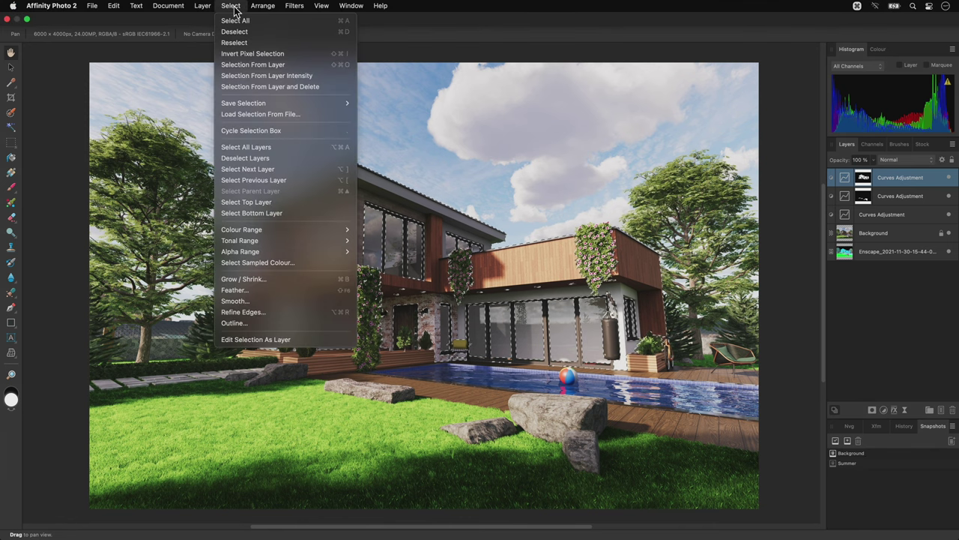
click(284, 54)
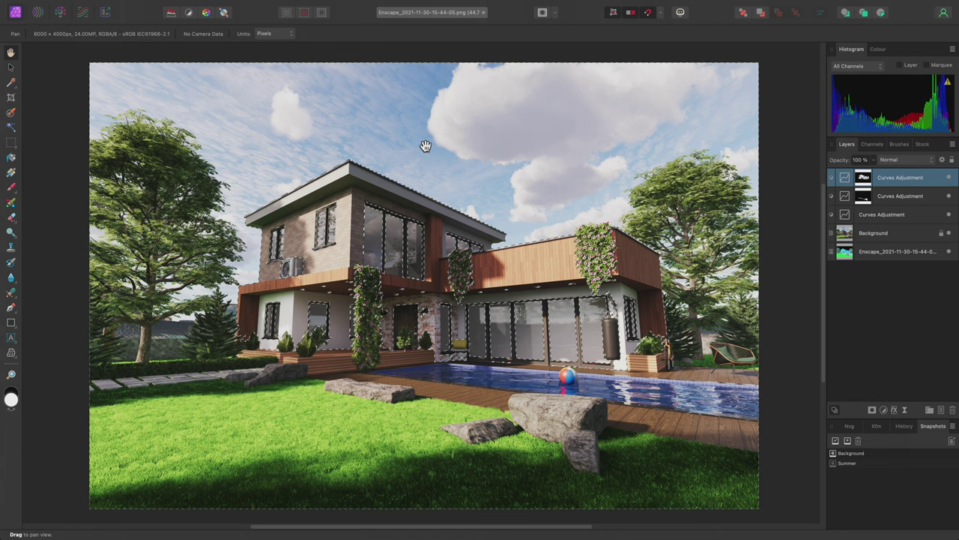
key(super+u)
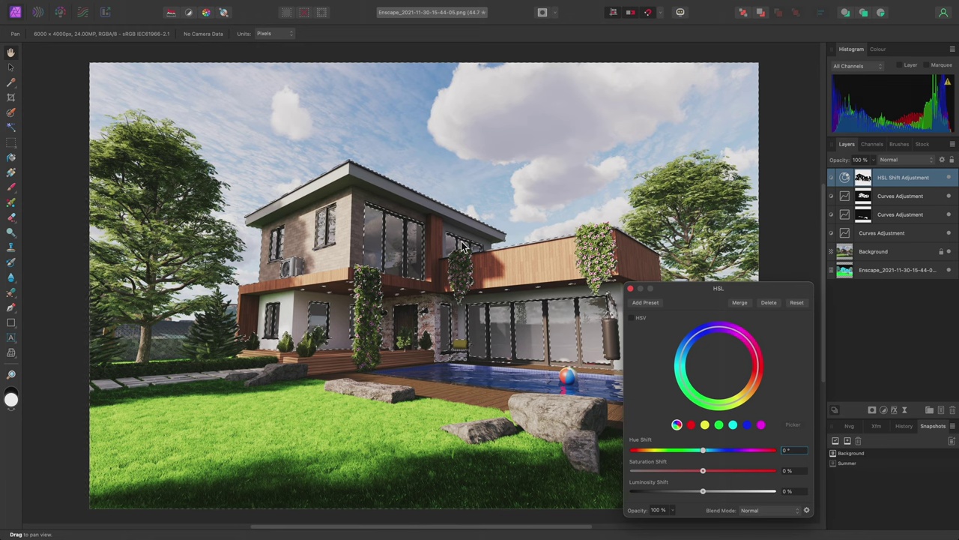
- Shift the yellows by 27.2° hue and -34% saturation, then delete one Curves layer
key(super+d)
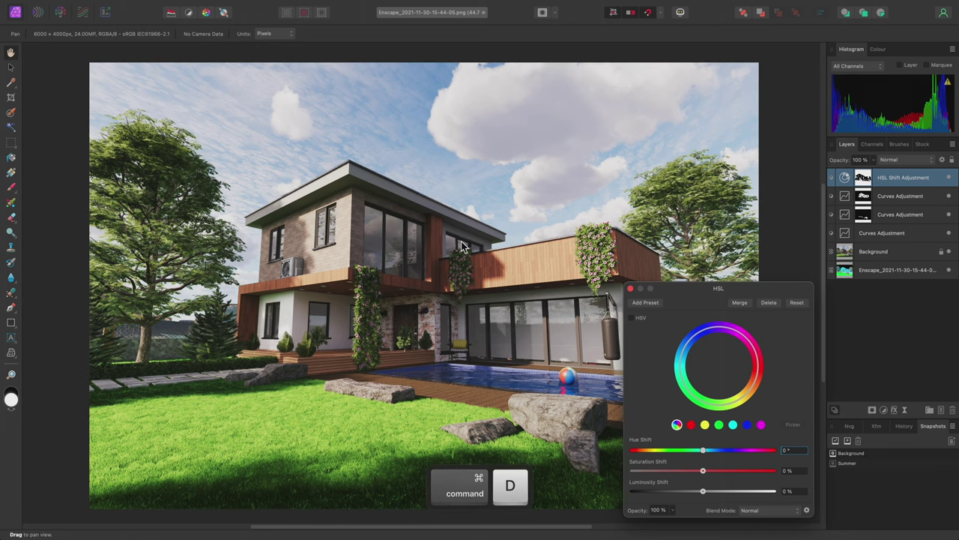
click(705, 427)
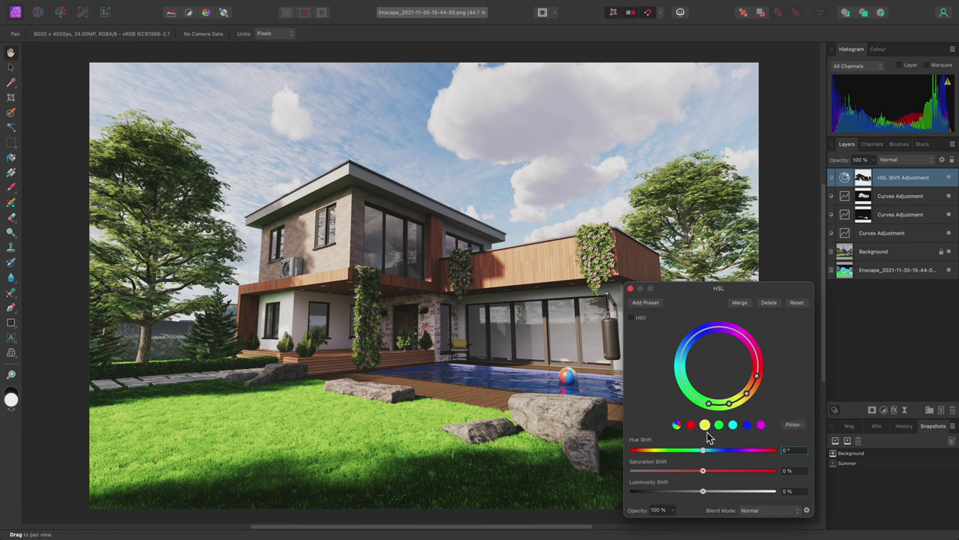
drag(704, 453, 679, 470)
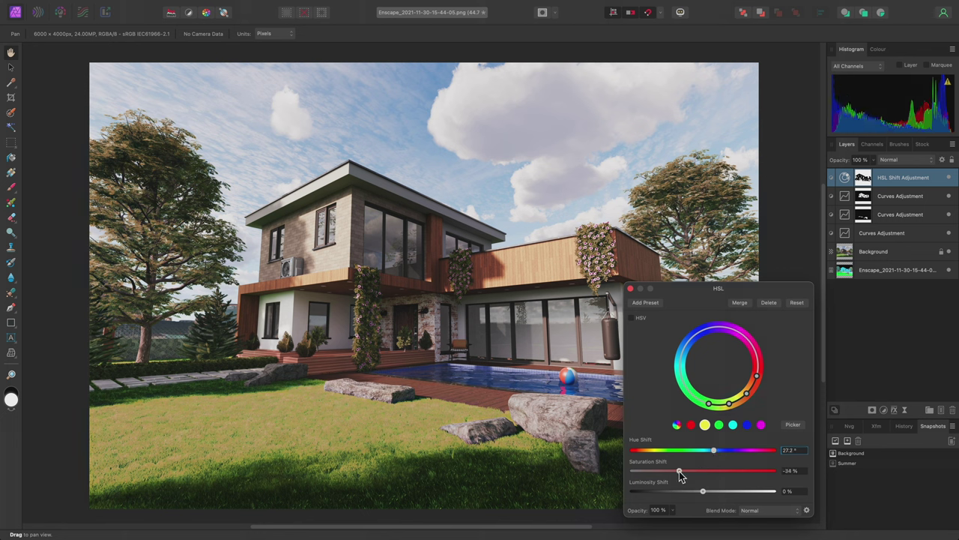
click(631, 289)
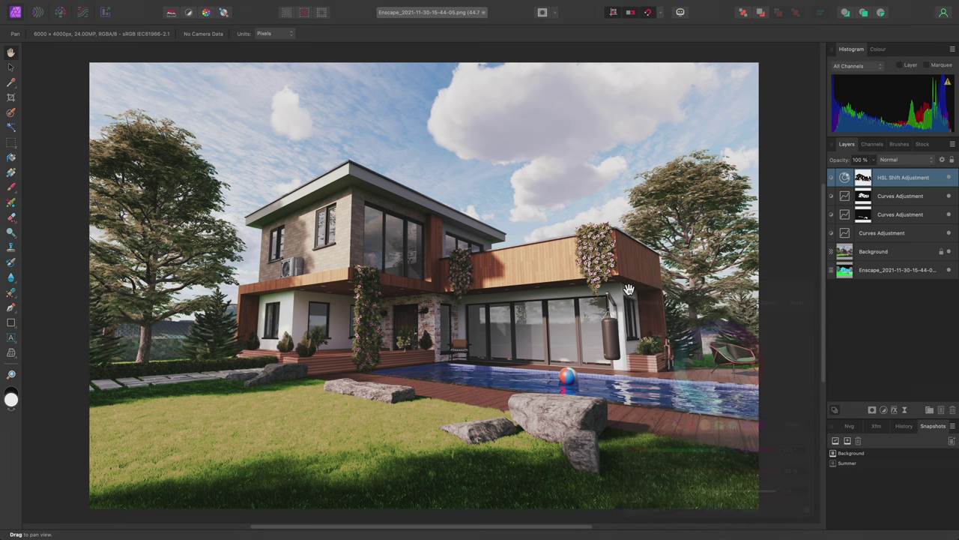
click(913, 201)
key(BackSpace)
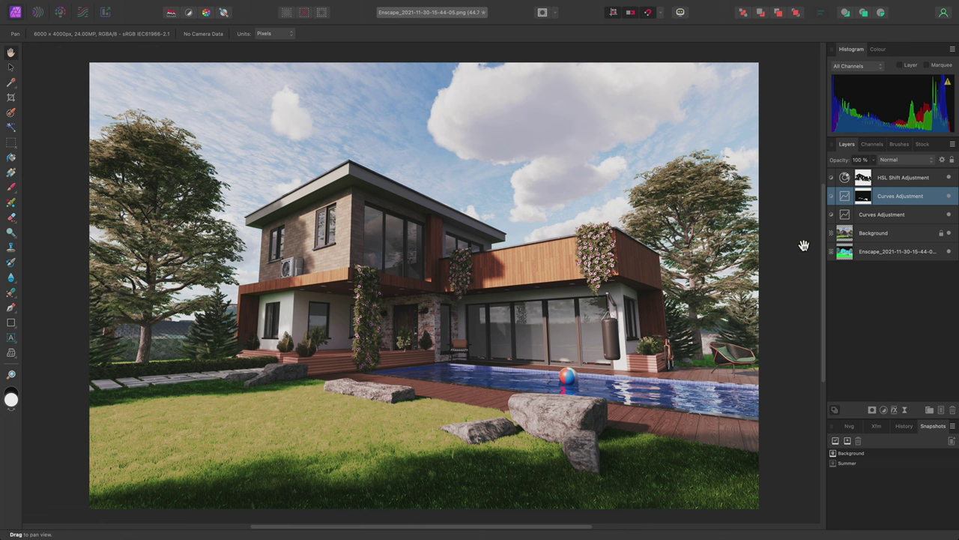
- Solo the Enscape colour-ID layer, flood-select its black sky, then show the full render again
alt+click(886, 253)
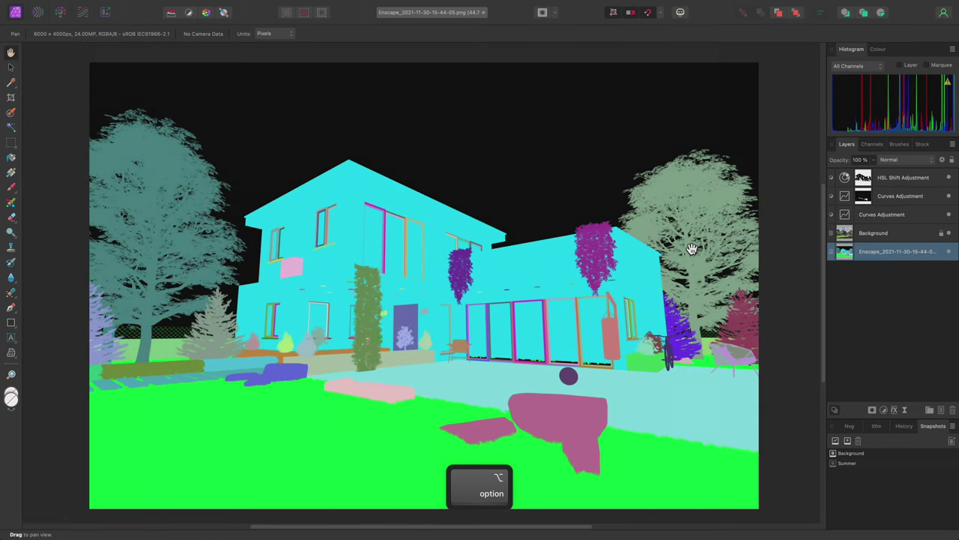
key(w)
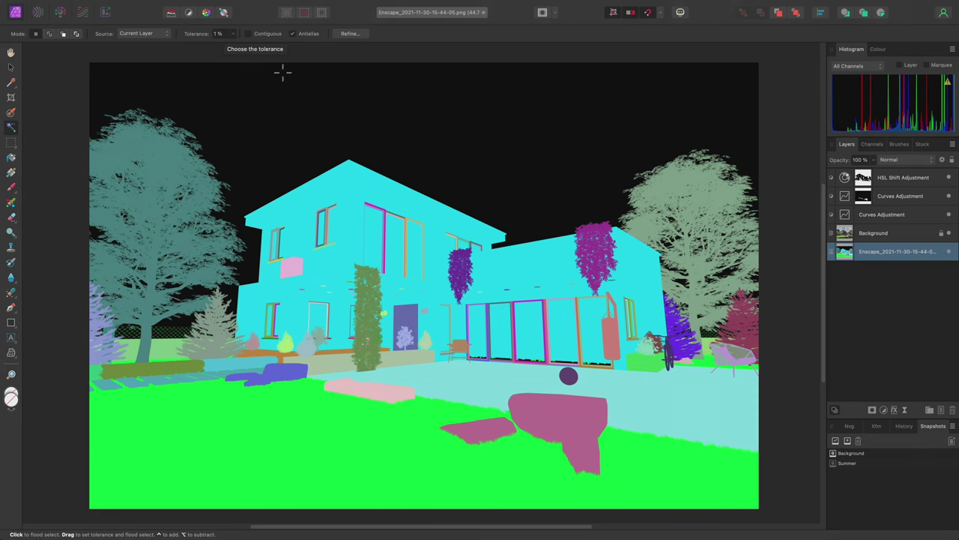
click(482, 134)
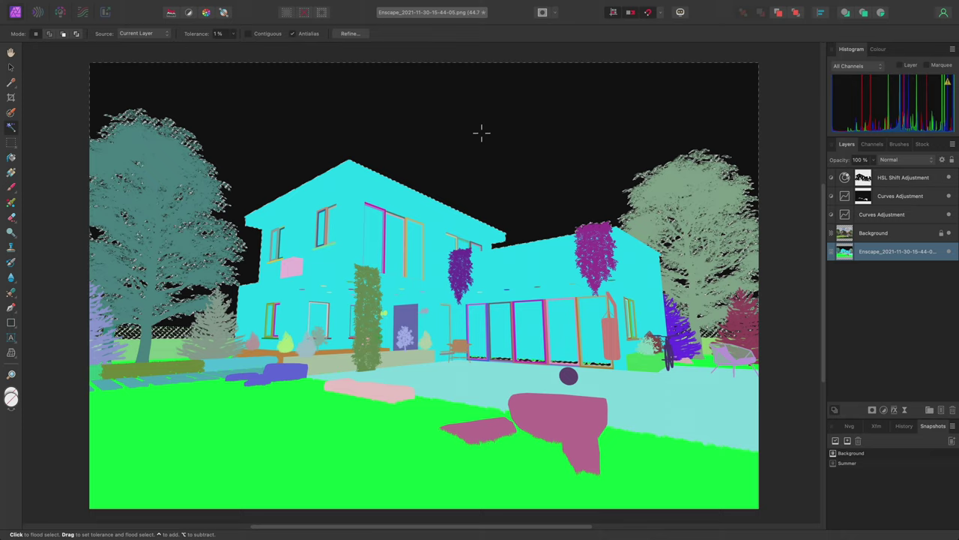
click(903, 181)
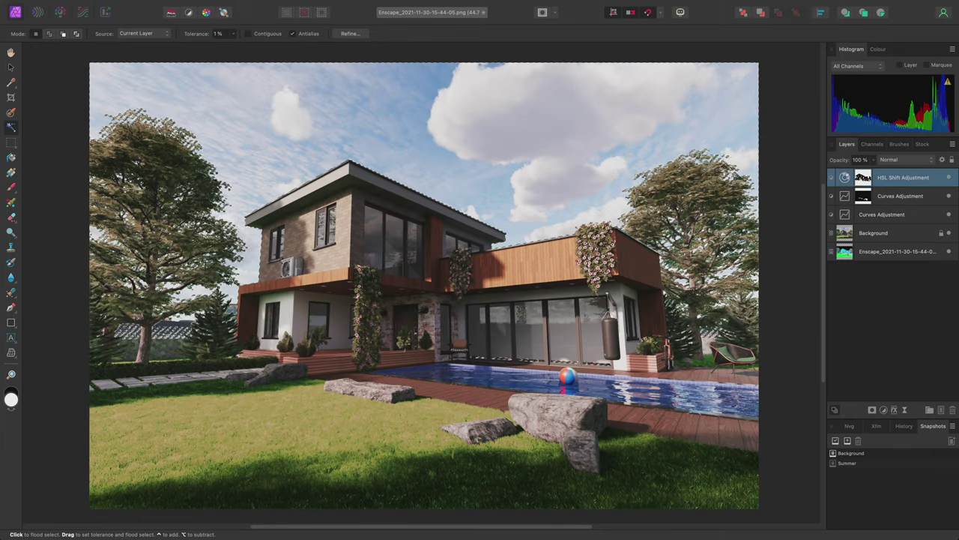
- Add a Live Clarity filter masked to the sky selection with Strength at 100%
mouse_move(262, 5)
click(204, 6)
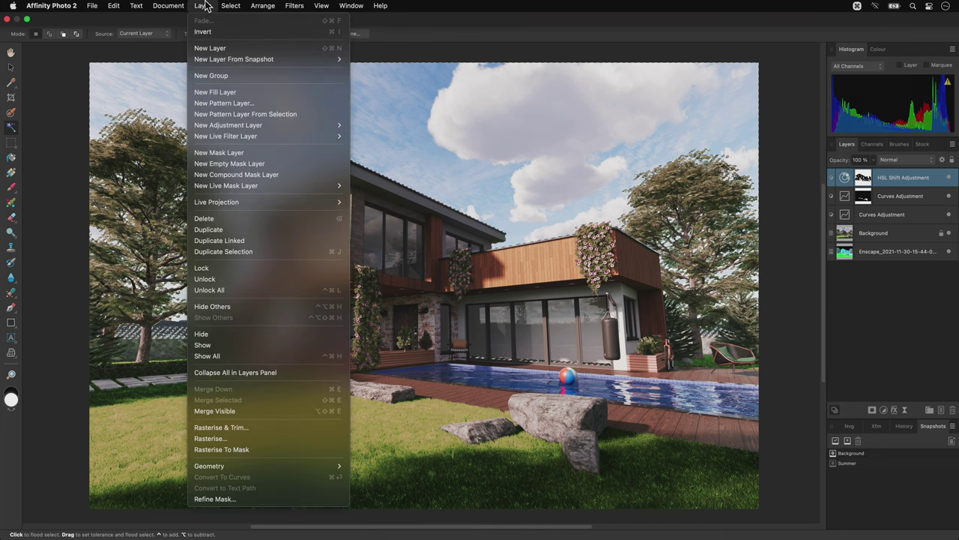
mouse_move(275, 139)
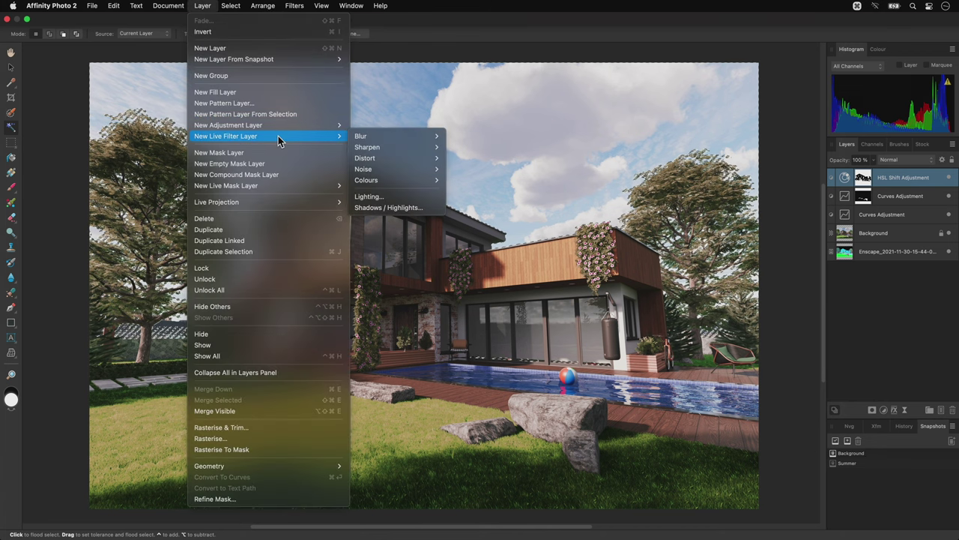
mouse_move(416, 146)
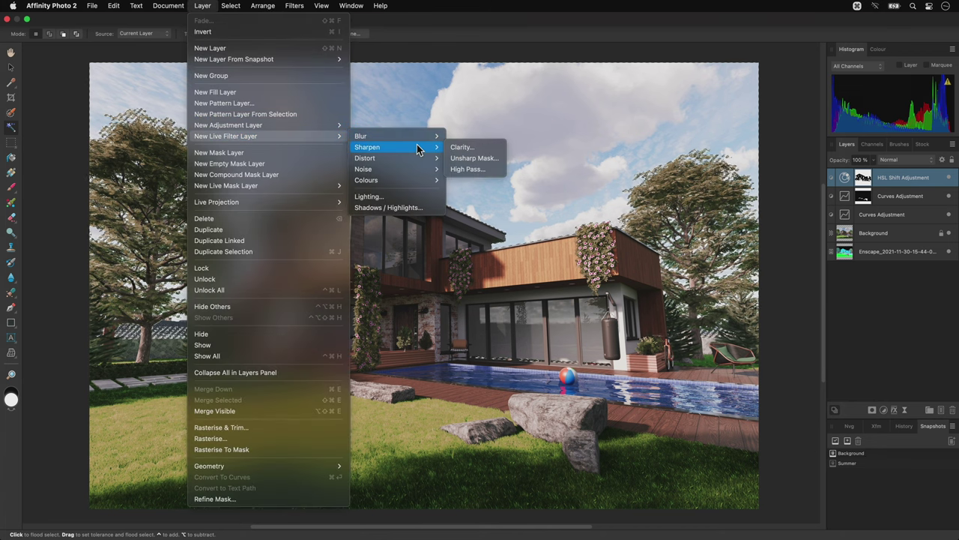
click(477, 147)
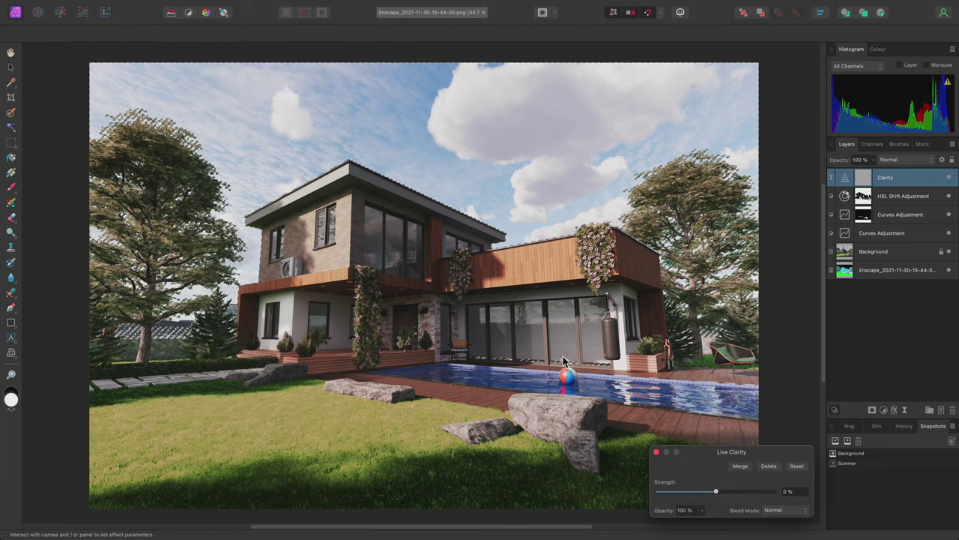
key(super+d)
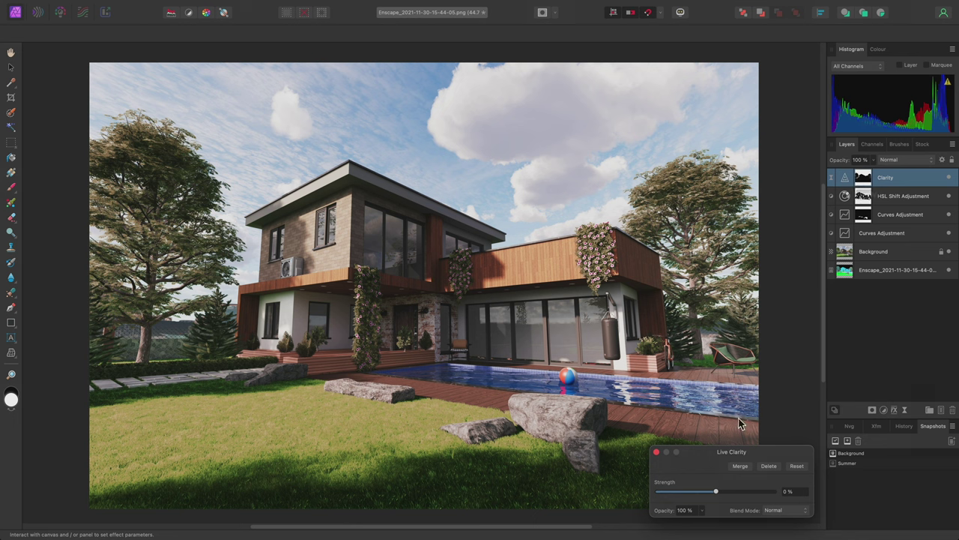
drag(718, 495, 820, 509)
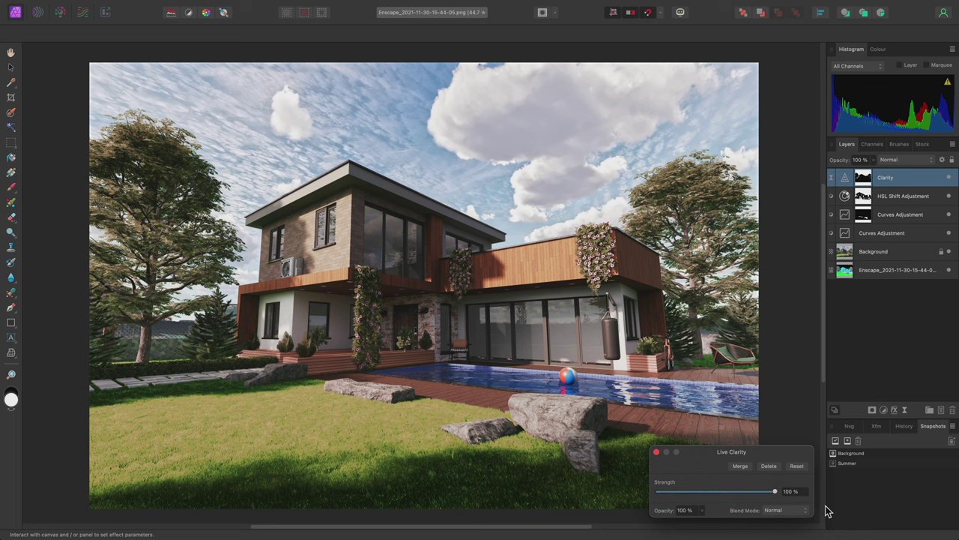
key(w)
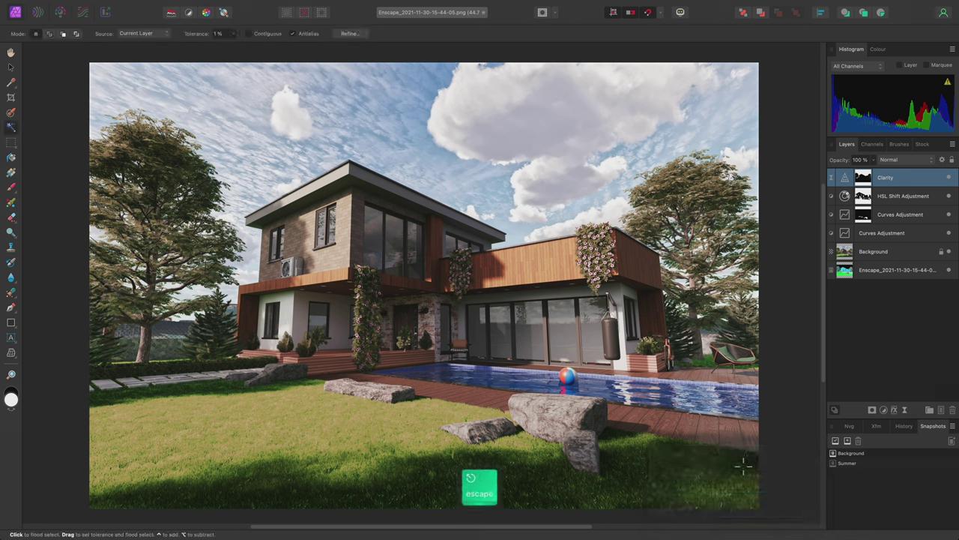
- Save the current grade as a new snapshot named 'Autumn'
click(836, 440)
text(Autumn)
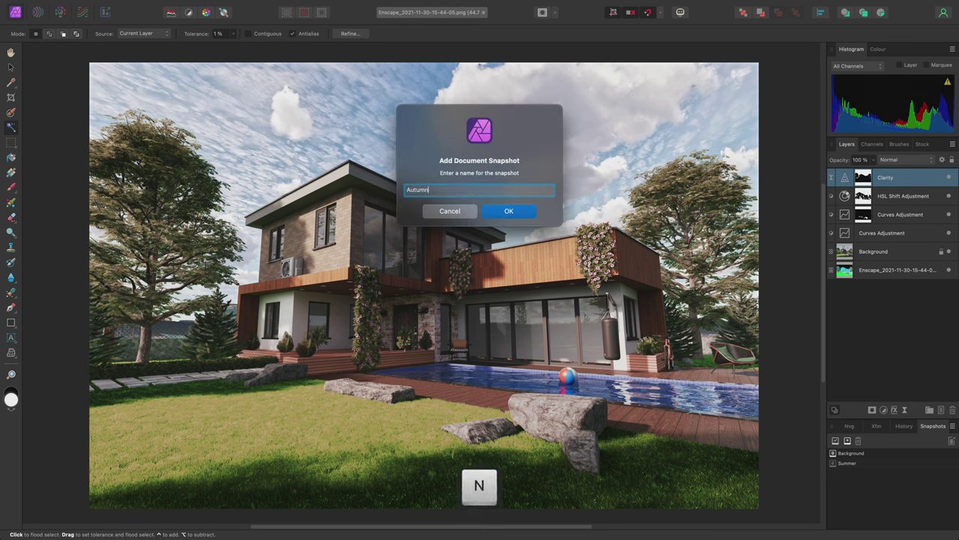
key(Return)
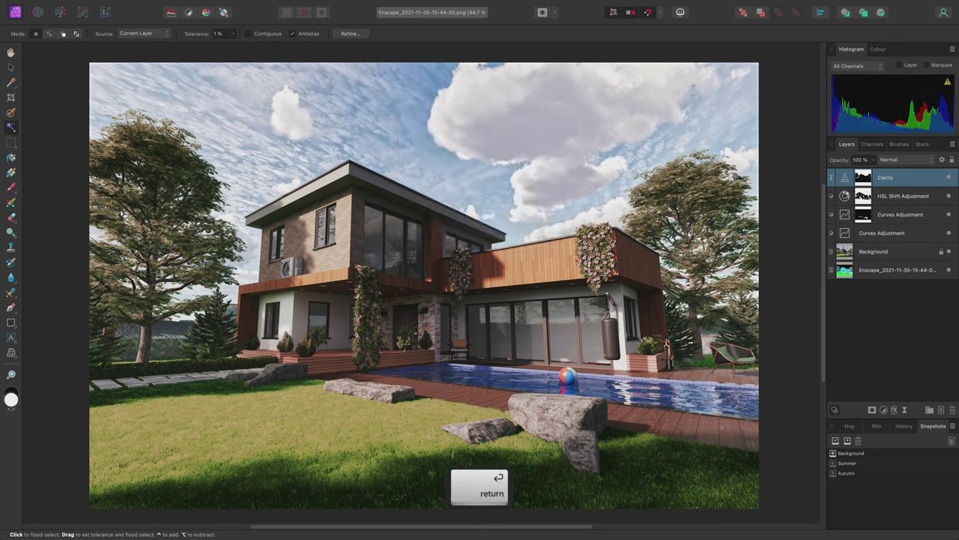
key(h)
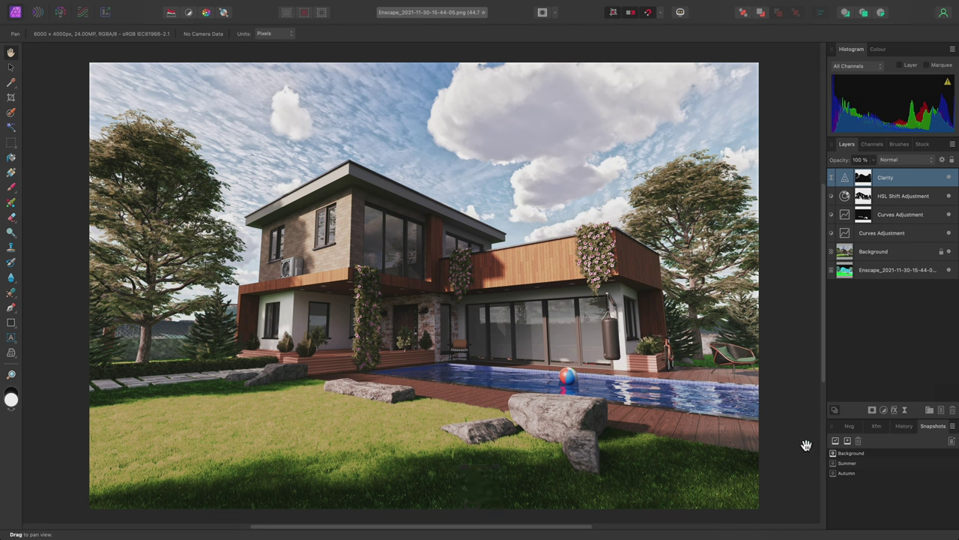
- Compare versions by restoring the Summer, Autumn and unedited Background snapshots in turn
click(851, 463)
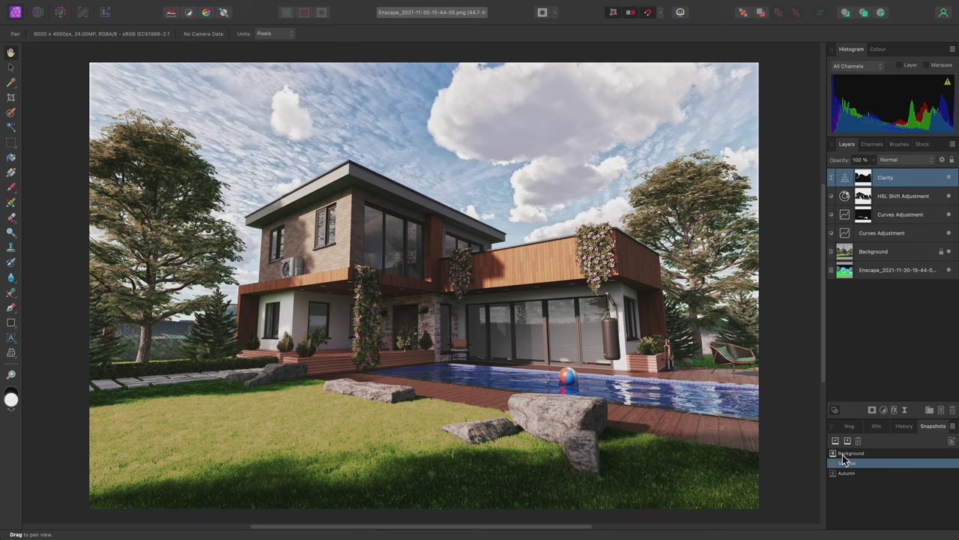
click(836, 441)
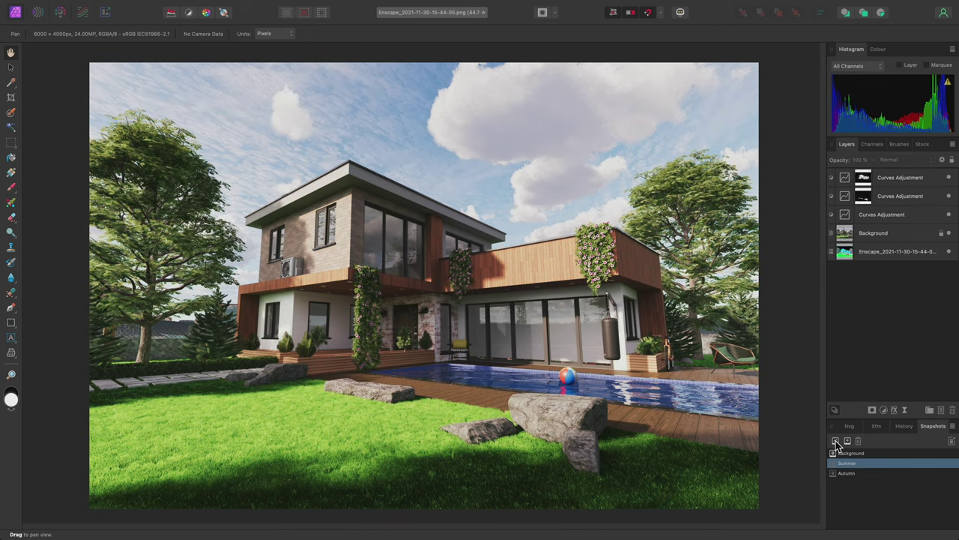
click(846, 473)
click(836, 442)
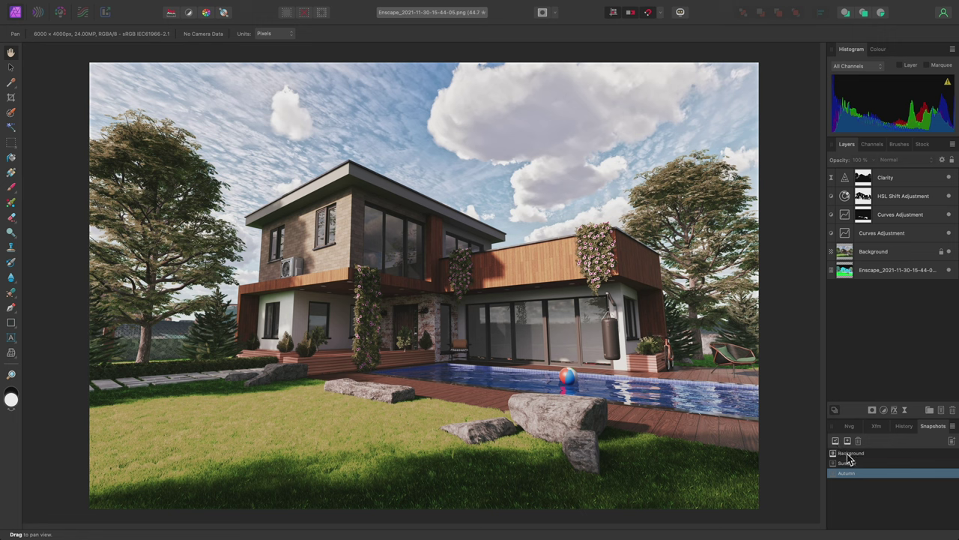
click(846, 453)
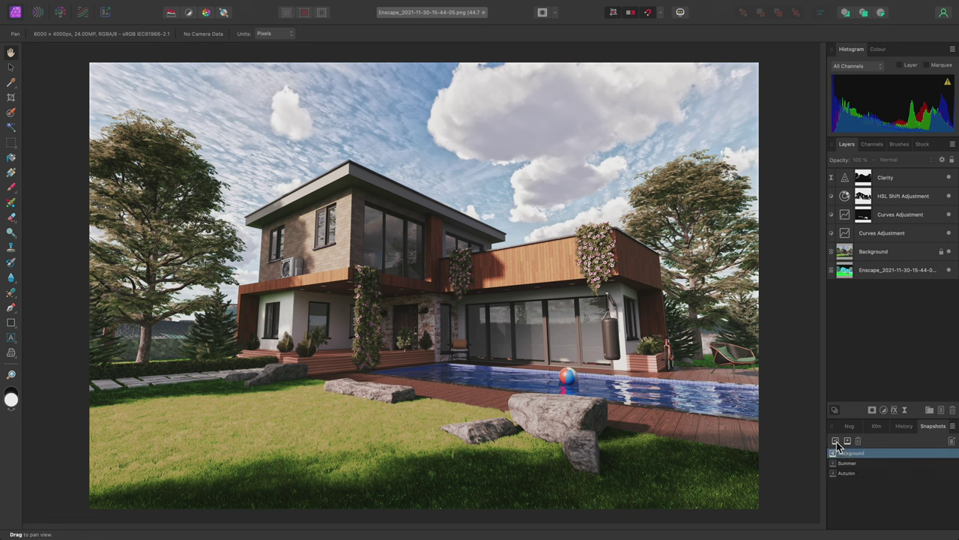
click(836, 441)
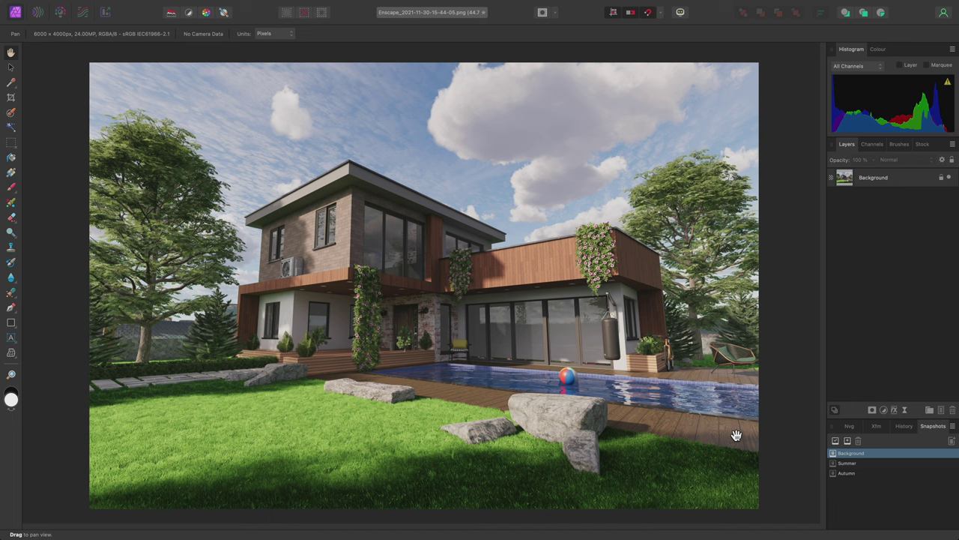
- Restore Summer and Autumn once more, finishing with the Summer snapshot restored
click(839, 464)
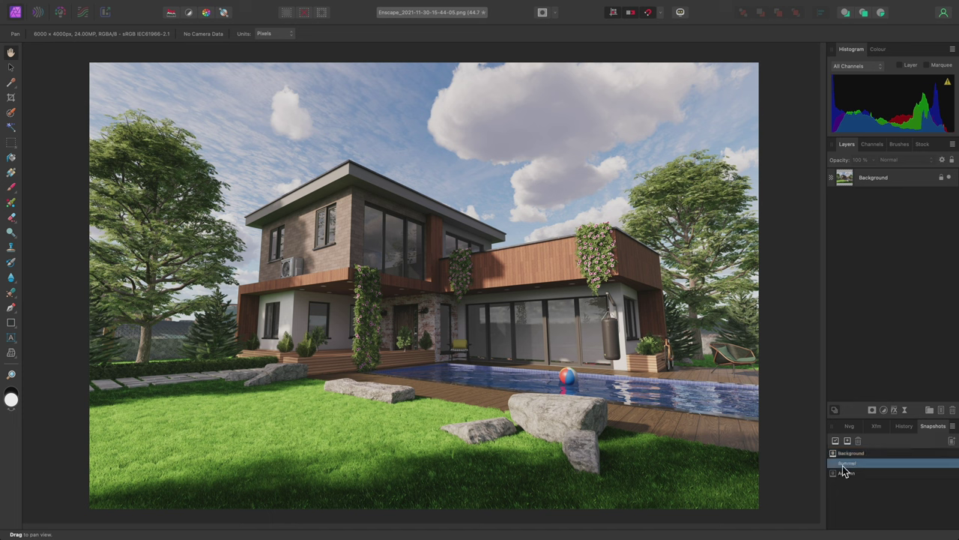
click(836, 441)
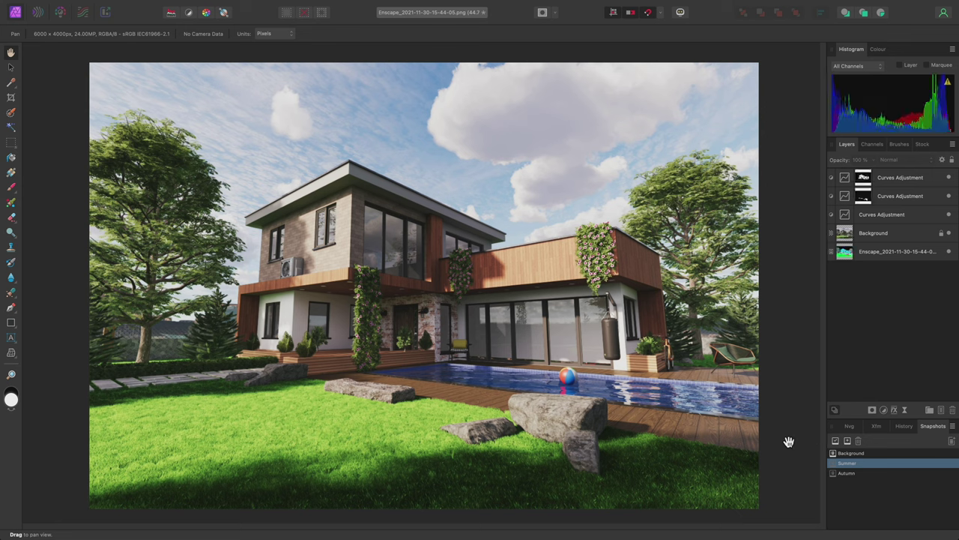
click(854, 474)
click(836, 441)
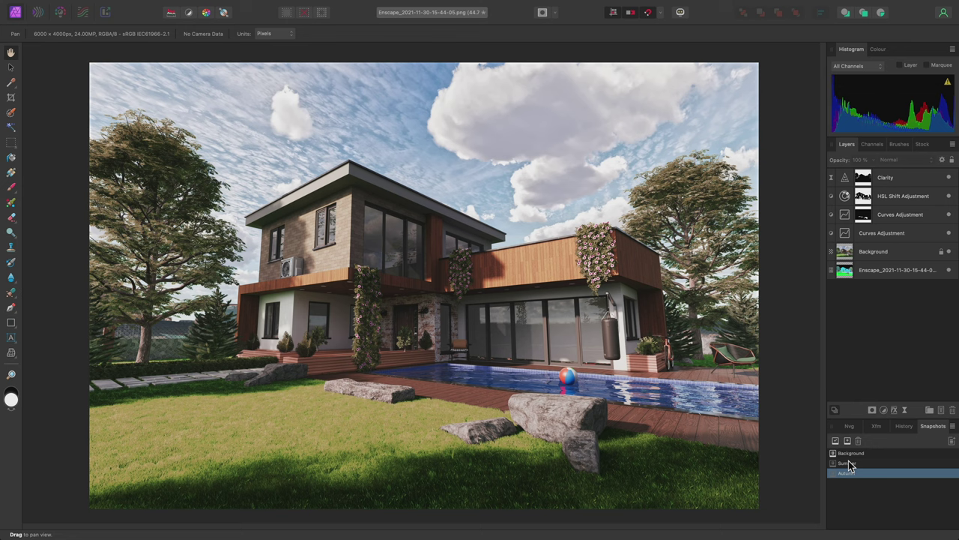
click(848, 464)
click(836, 442)
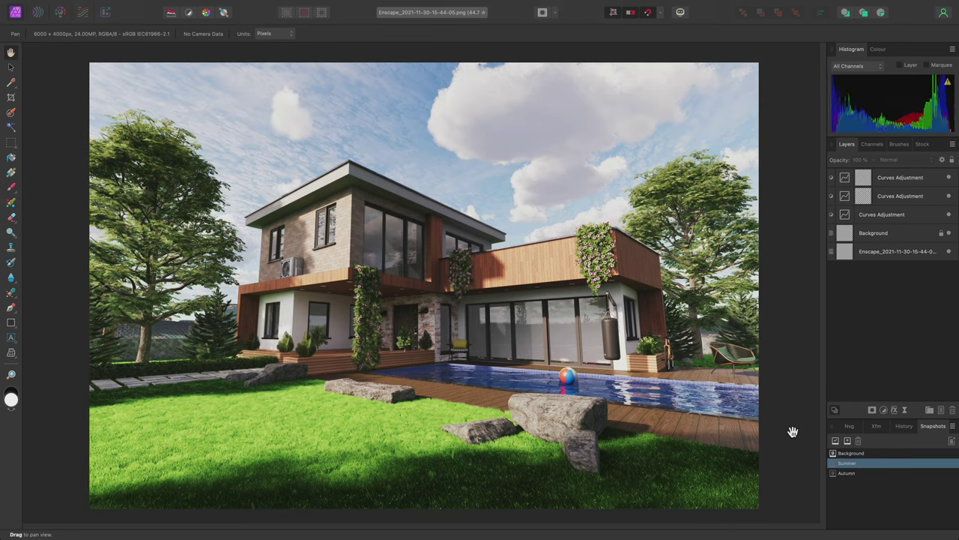